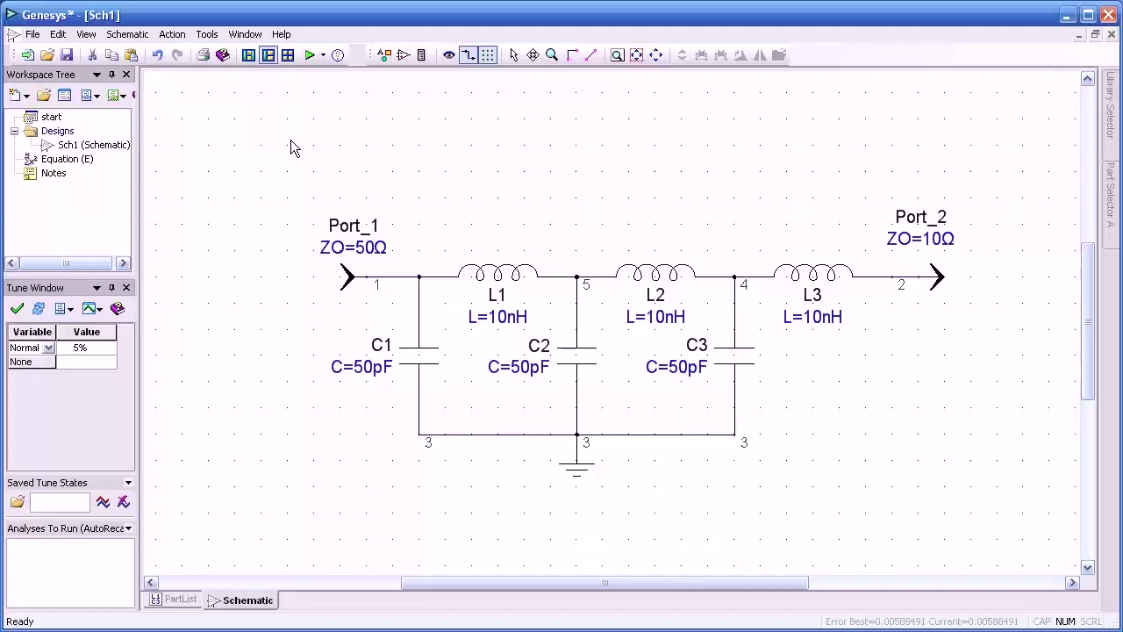
- Open the list of items that can be added to the workspace
click(26, 95)
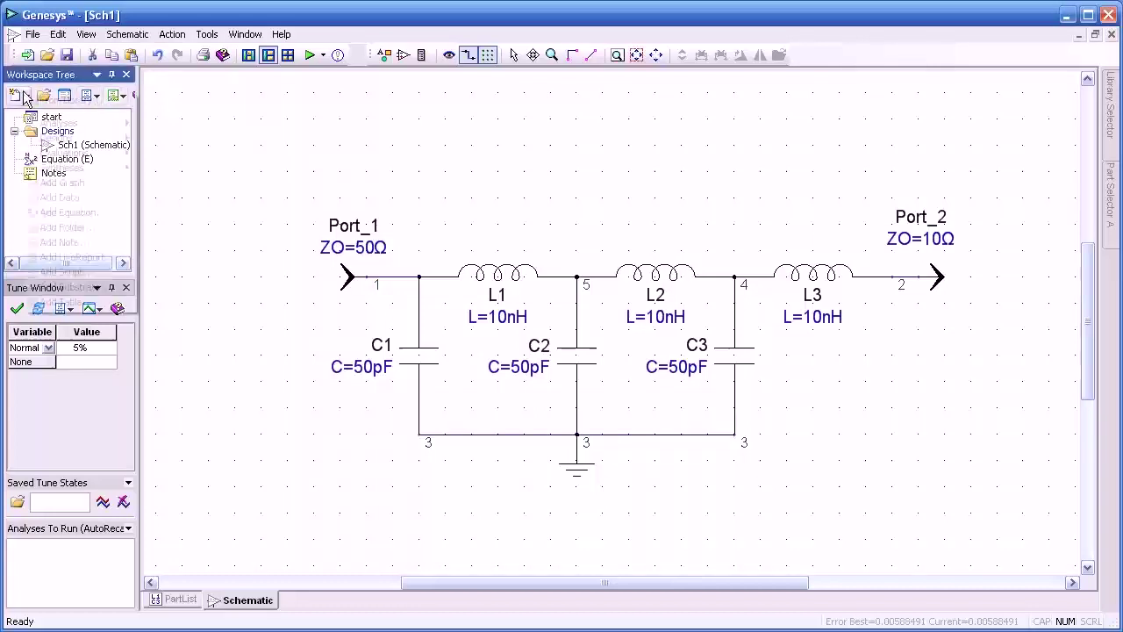
mouse_move(58, 123)
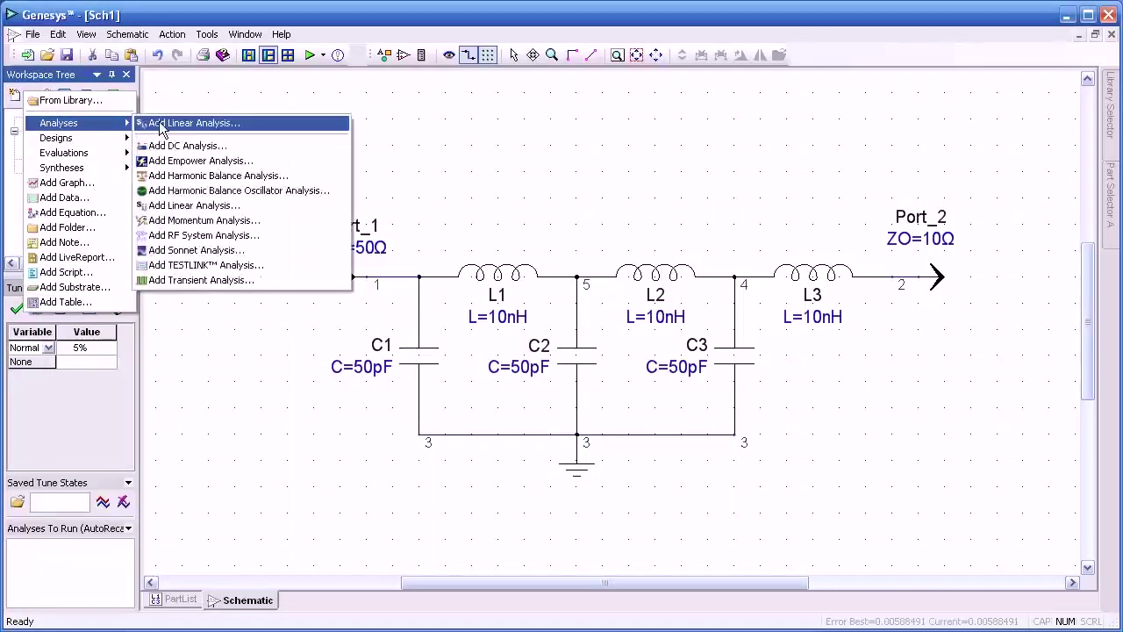
- Add a Linear1 analysis sweeping 100 to 200 MHz
click(160, 123)
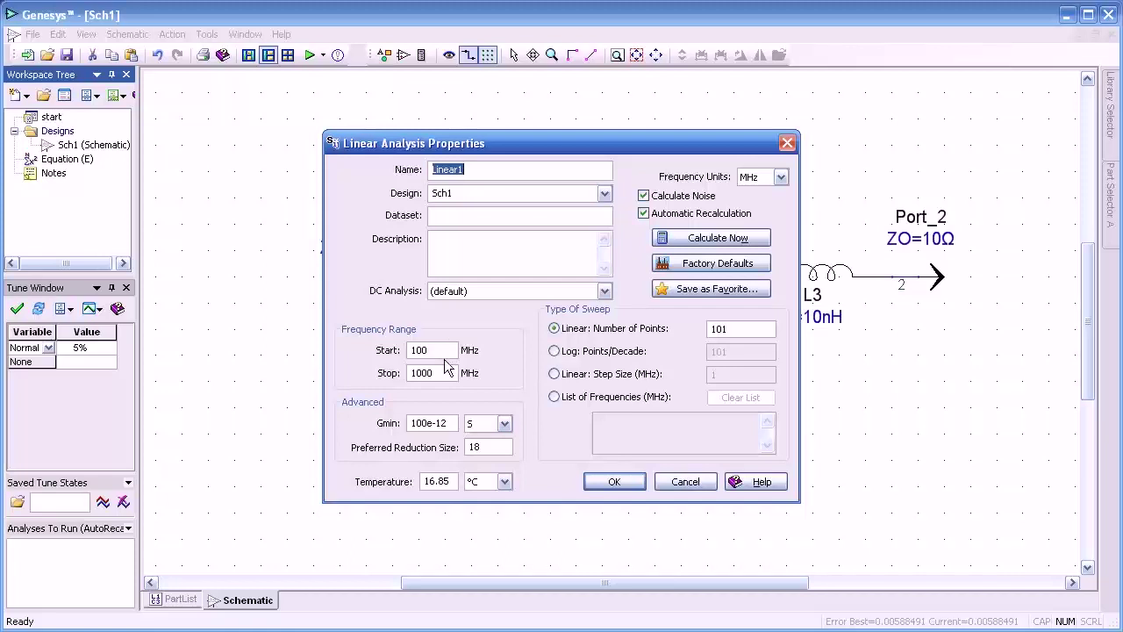
drag(446, 373, 363, 373)
text(2)
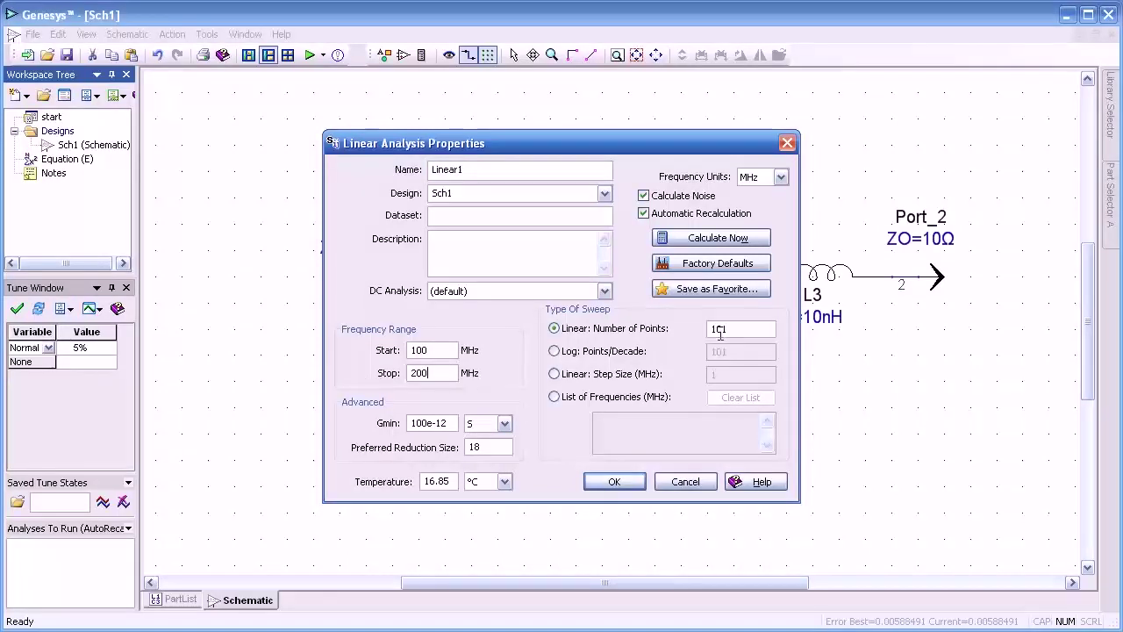
click(611, 483)
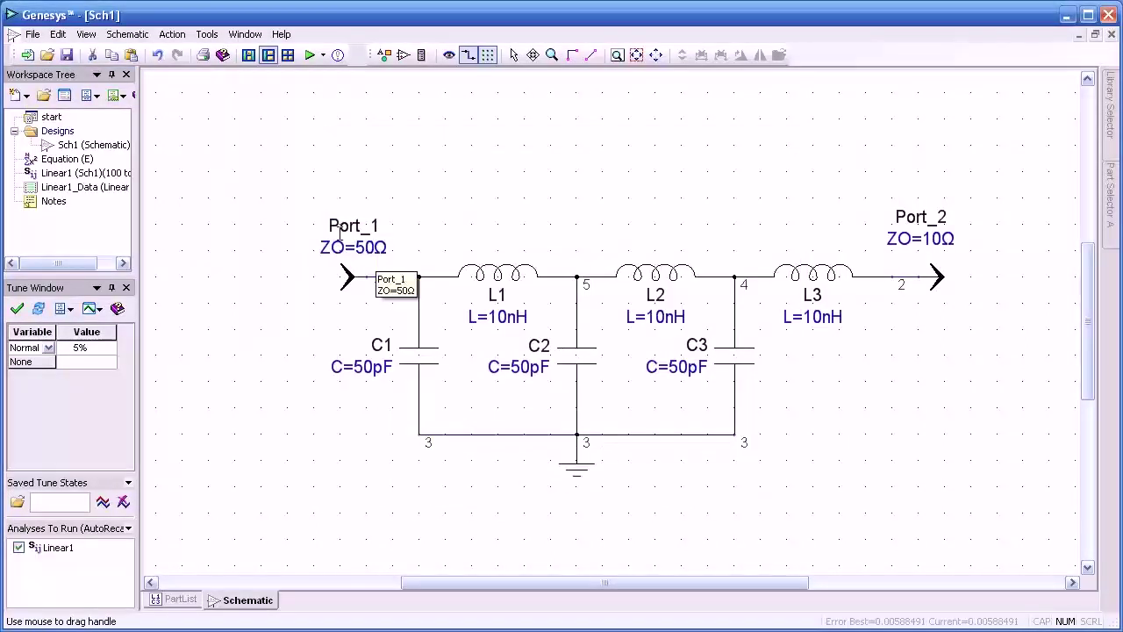
- Plot Port_1's S[1,1] from Linear1_Data in a new graph, tiled beside the schematic
right_click(346, 277)
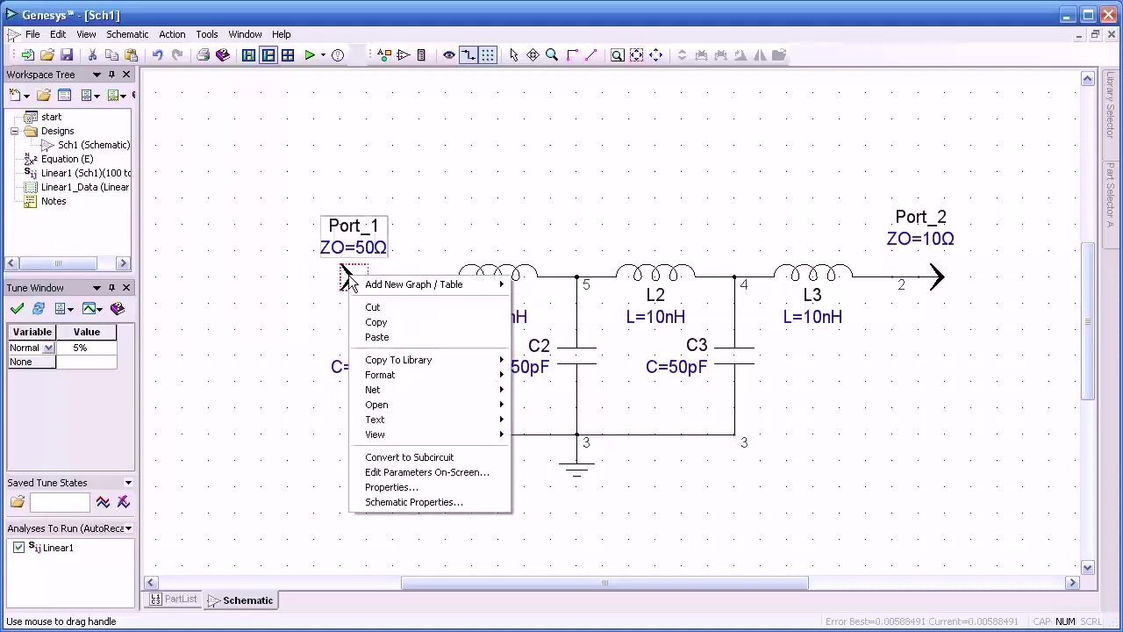
mouse_move(413, 284)
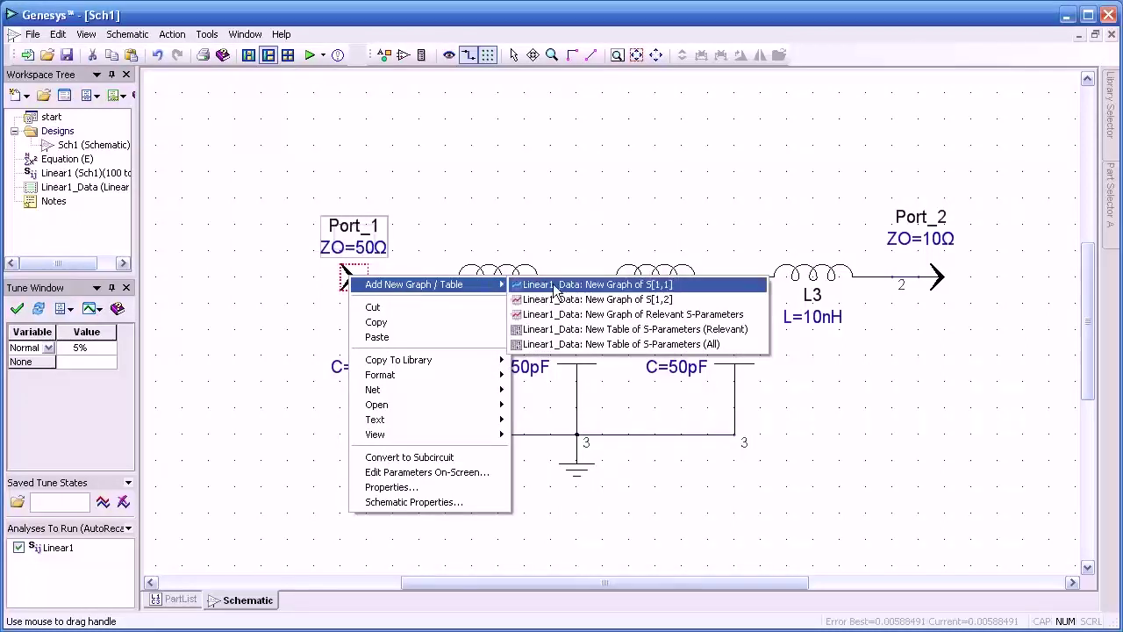
click(555, 290)
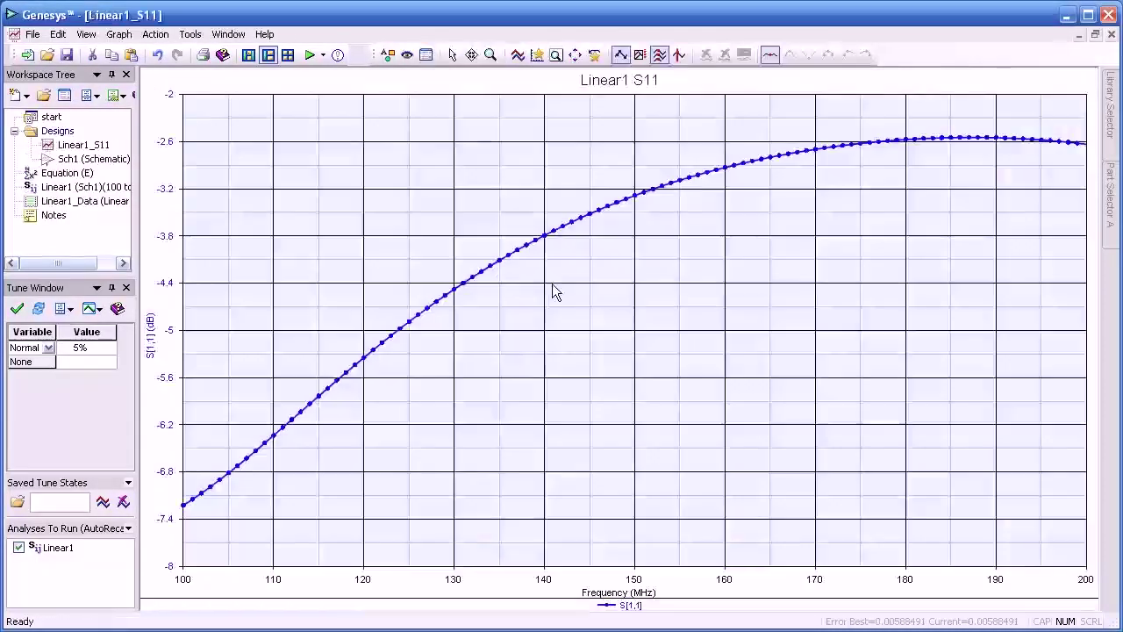
click(228, 34)
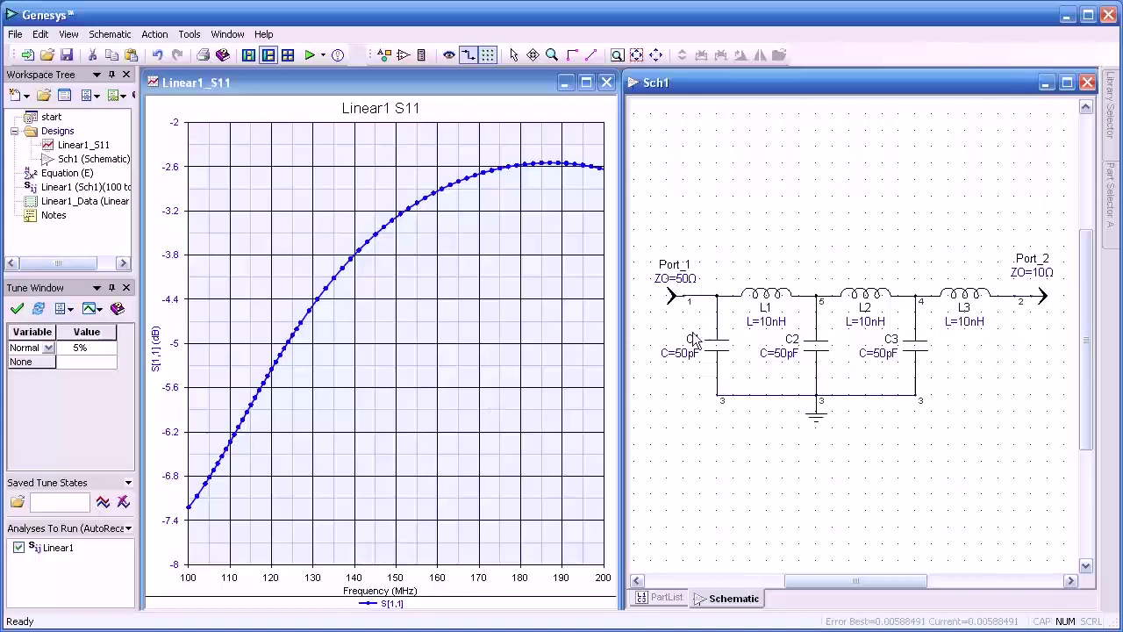
mouse_move(684, 230)
mouse_down()
mouse_move(930, 460)
mouse_move(1033, 488)
mouse_move(1014, 484)
mouse_up()
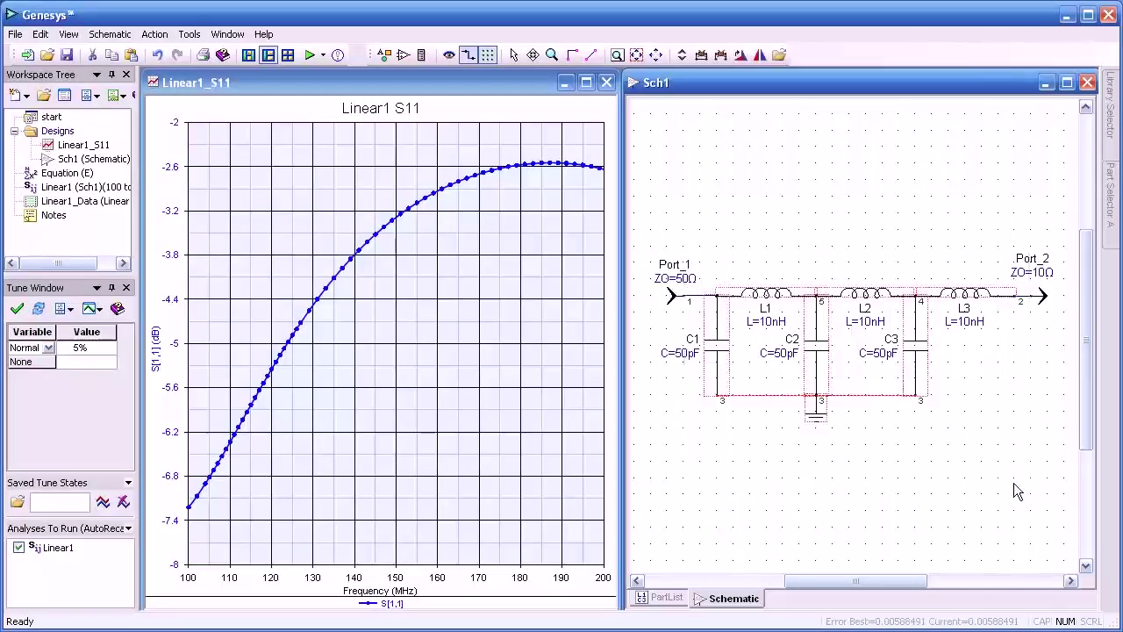
- Make L1–L3 (10 nH) and C1–C3 (50 pF) tunable, then clear the selection
click(110, 35)
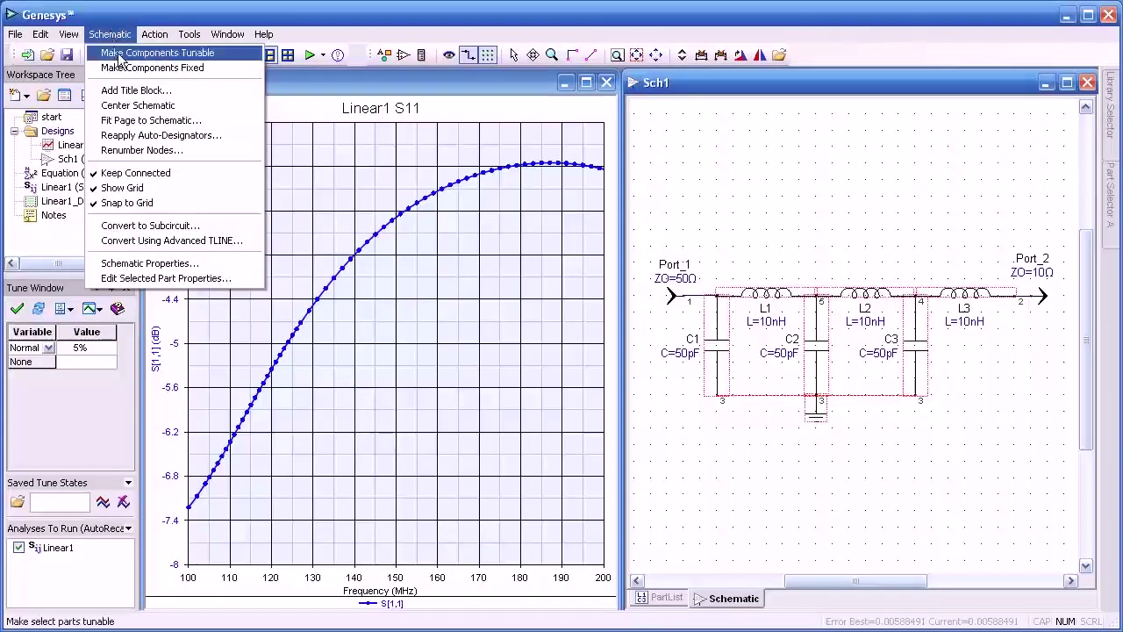
click(127, 54)
click(755, 157)
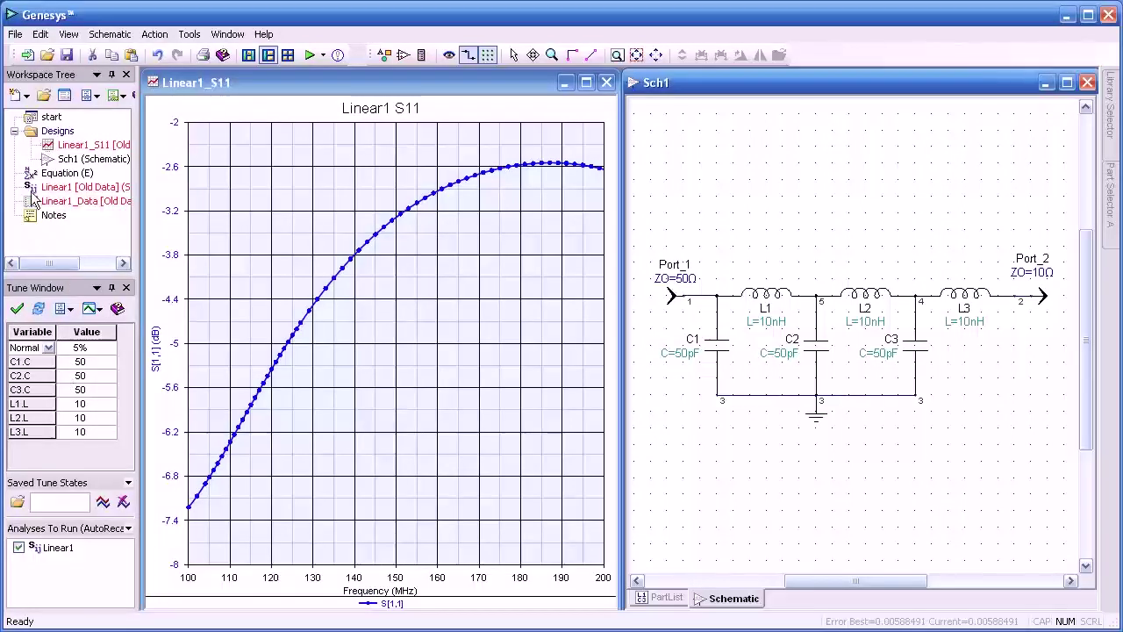
click(28, 96)
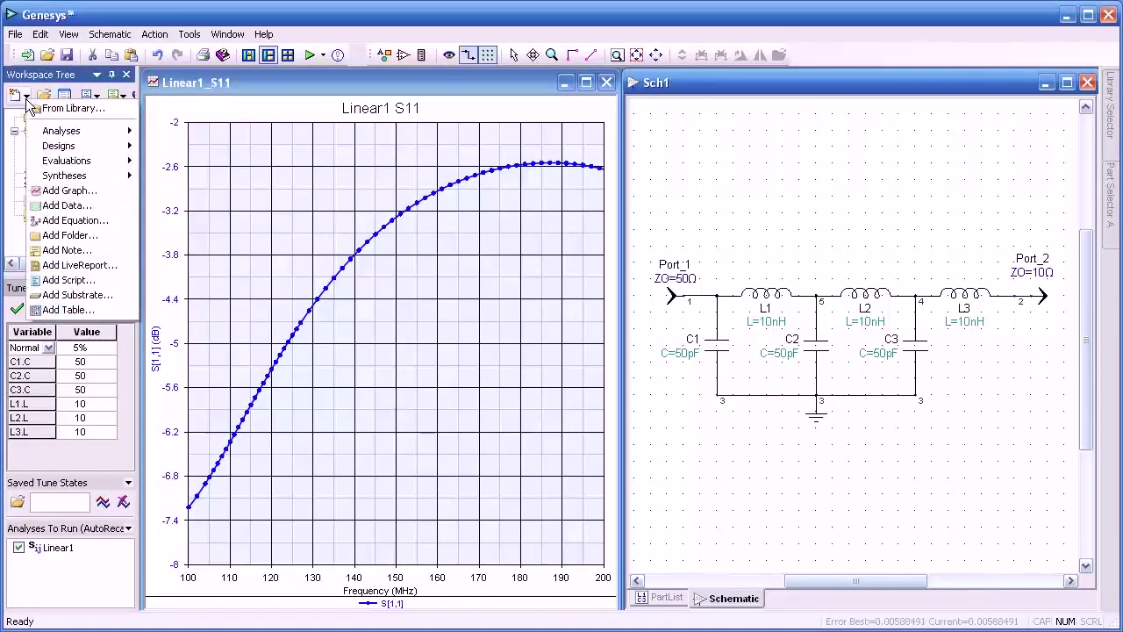
mouse_move(66, 161)
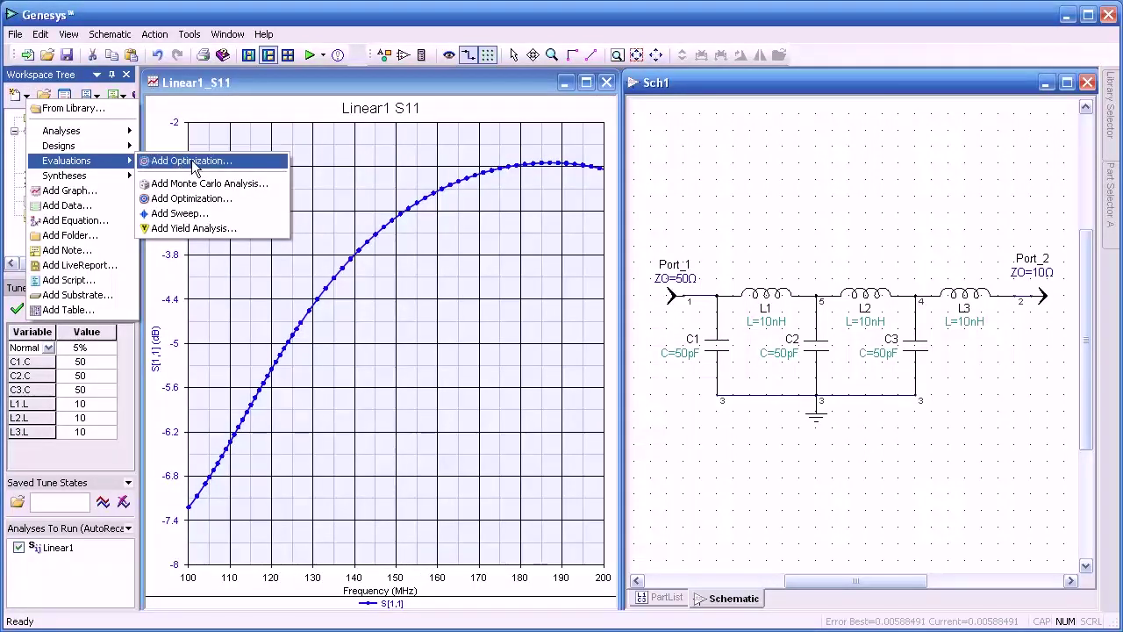
- Add Optimization1 with the Automatic method and least-squares cost, then view its goals
click(250, 165)
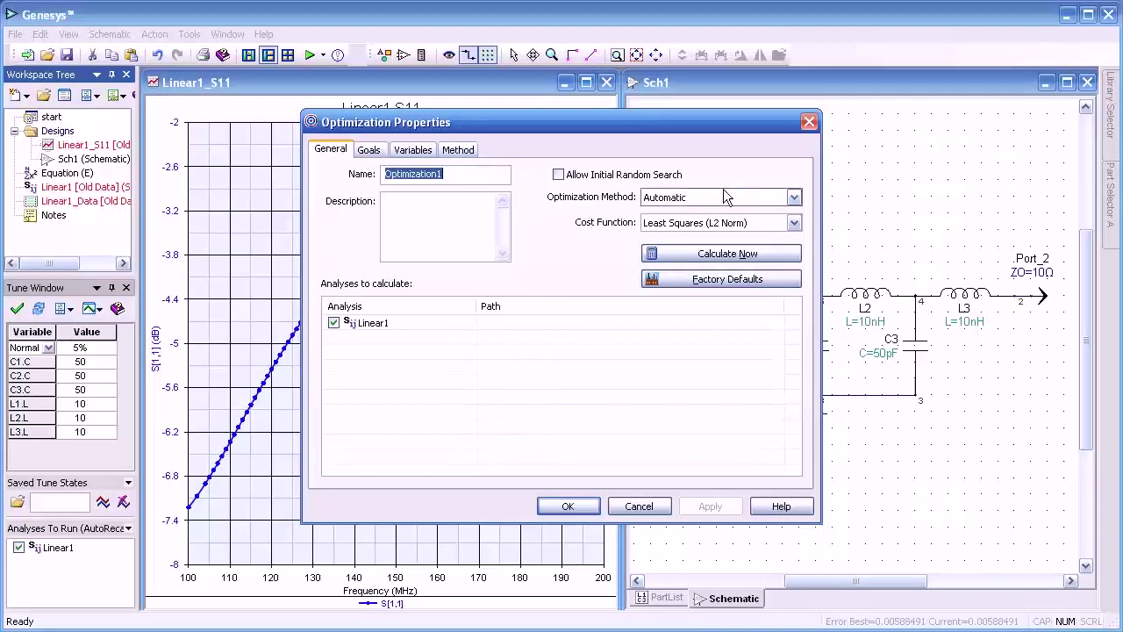
click(795, 198)
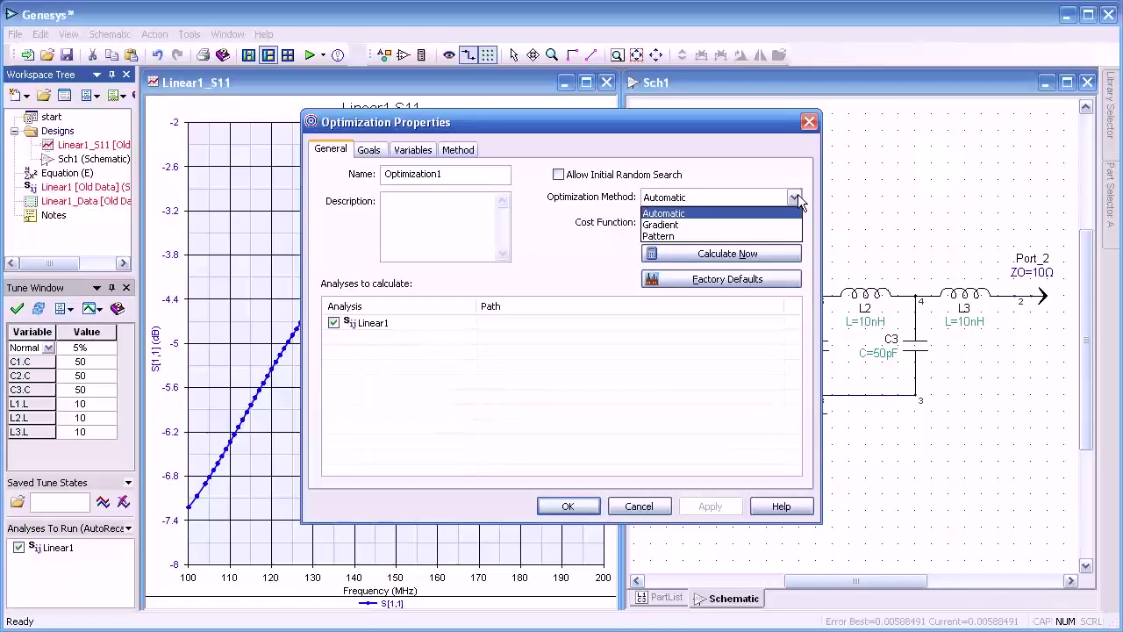
click(799, 197)
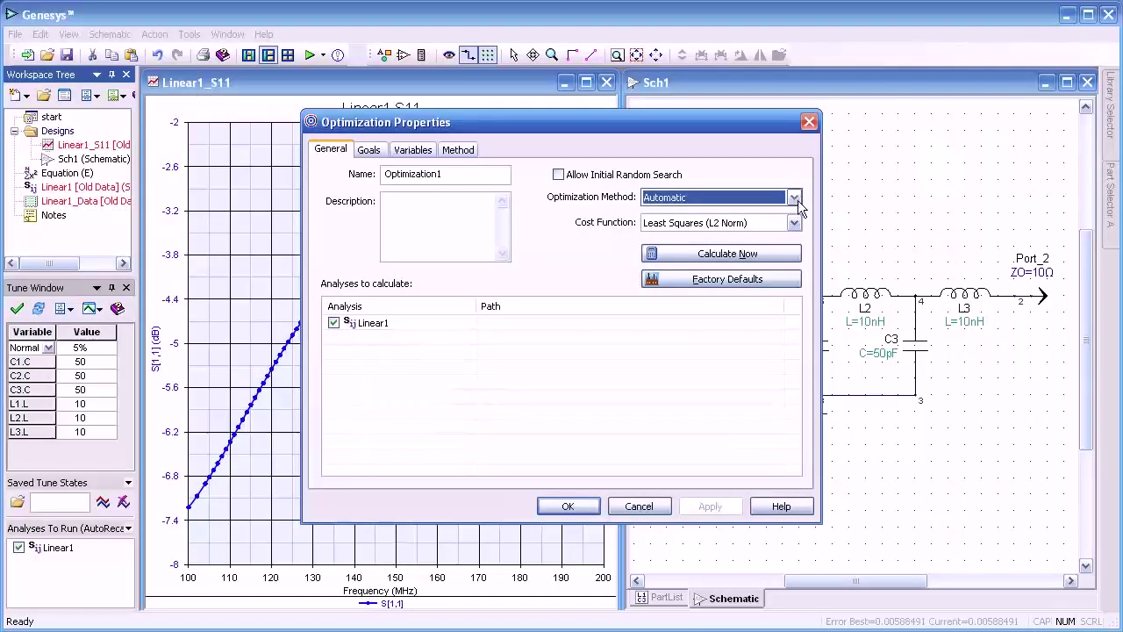
click(794, 223)
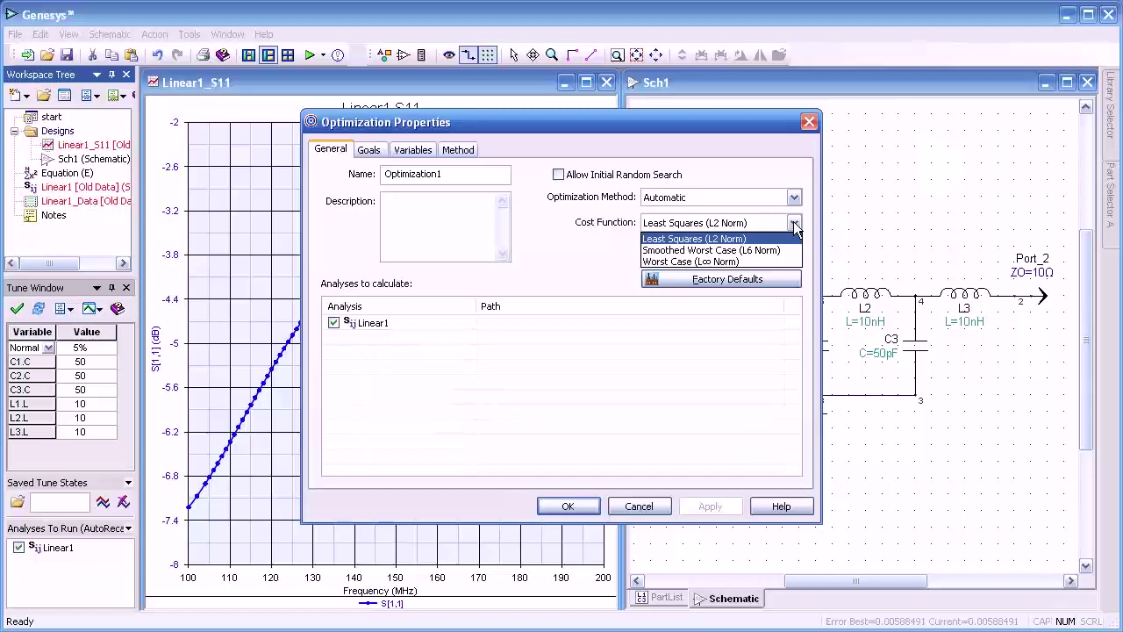
click(794, 226)
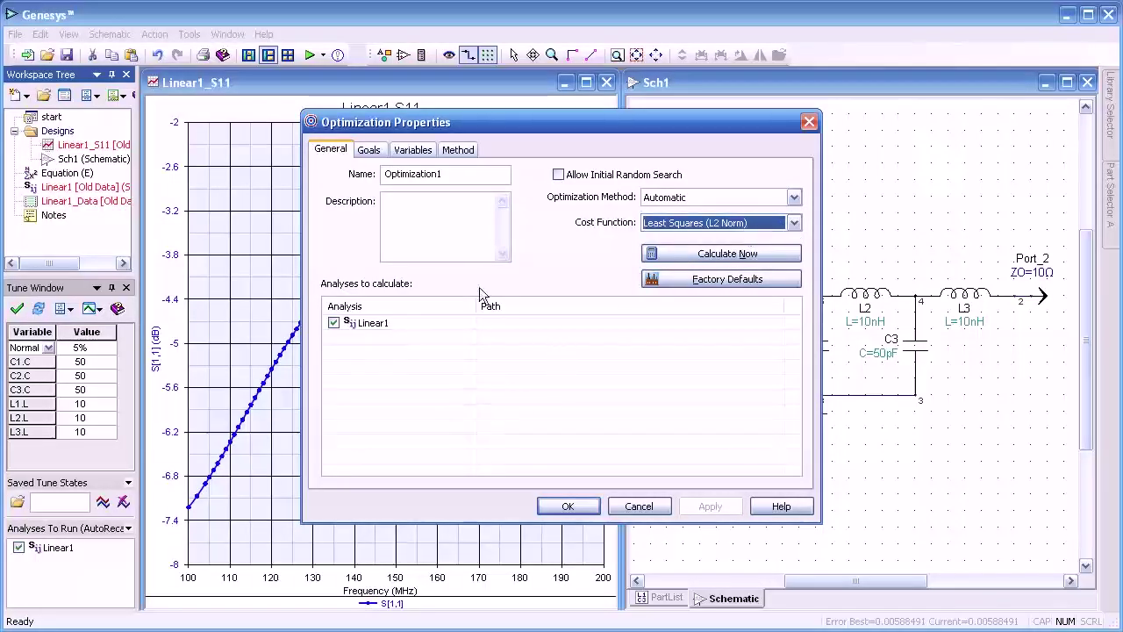
click(370, 150)
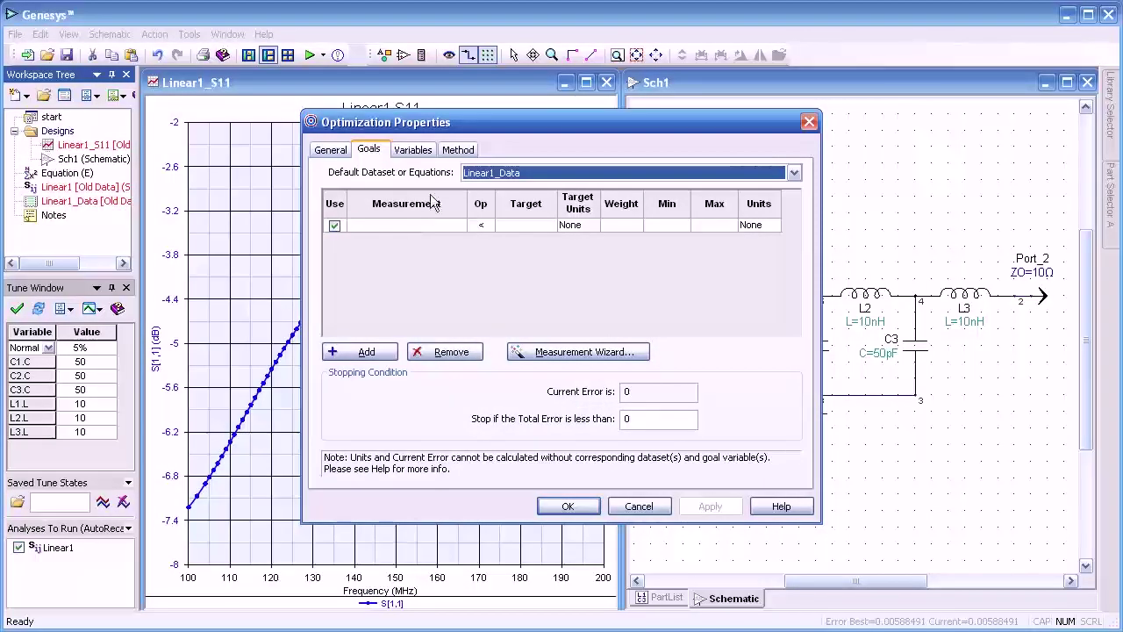
- Add a Linear1_Data goal: s11 < -20 dB from 100 to 200 MHz
click(794, 173)
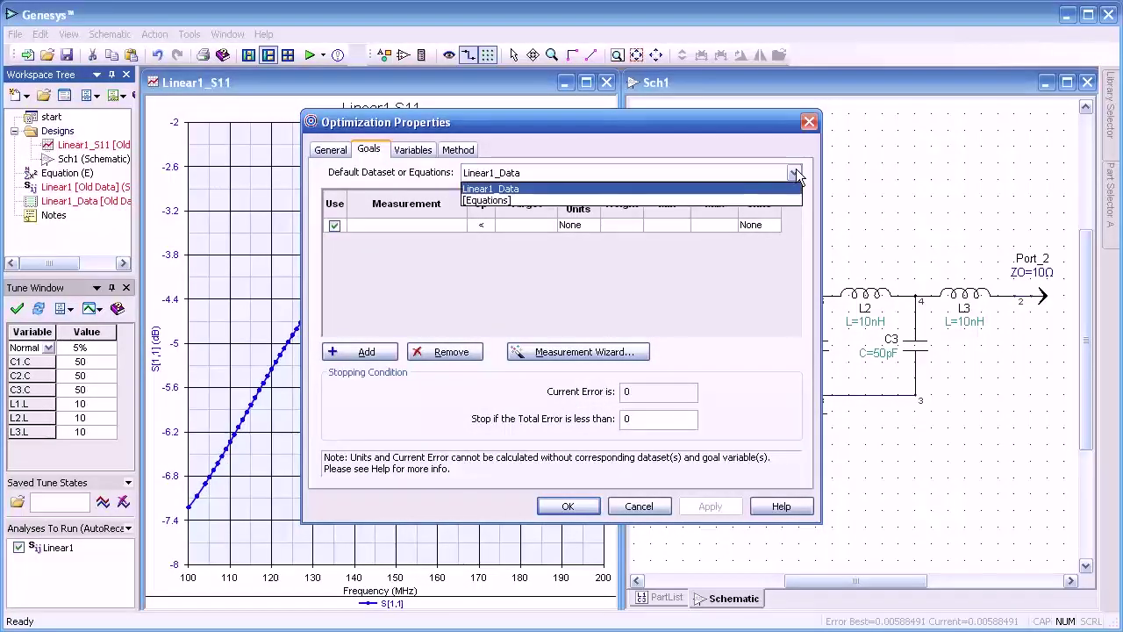
click(794, 173)
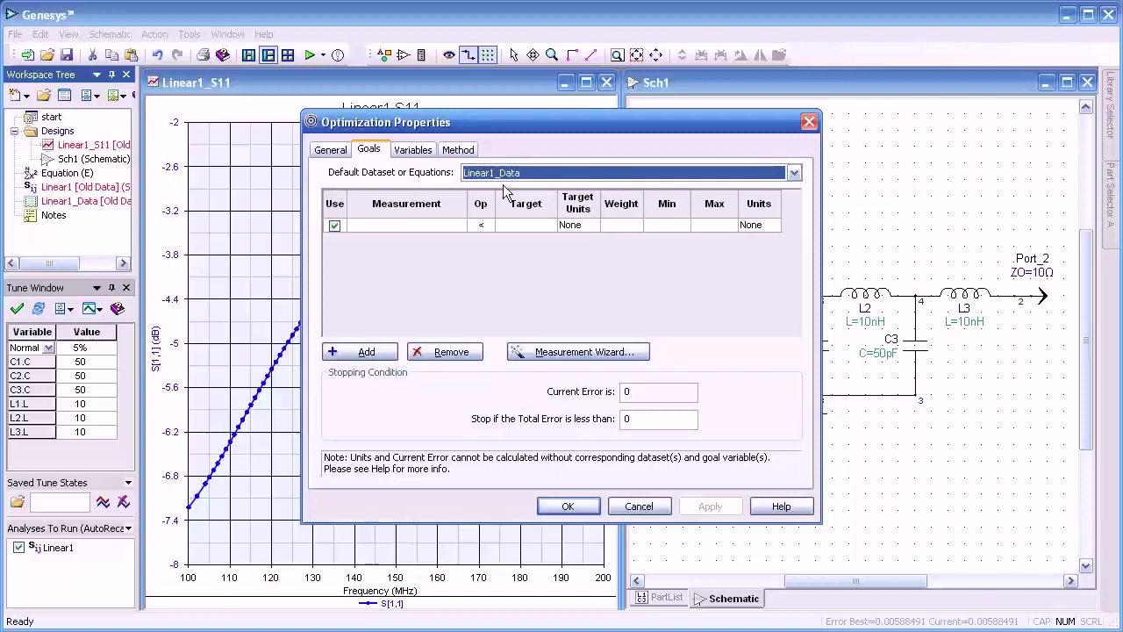
click(404, 225)
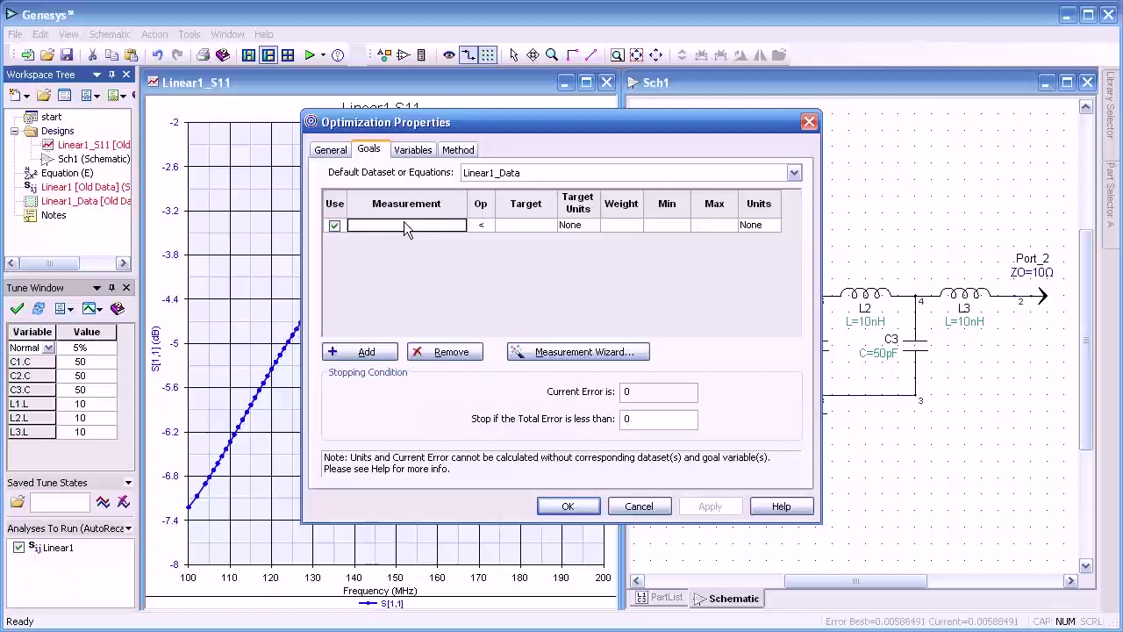
text(s11)
click(481, 226)
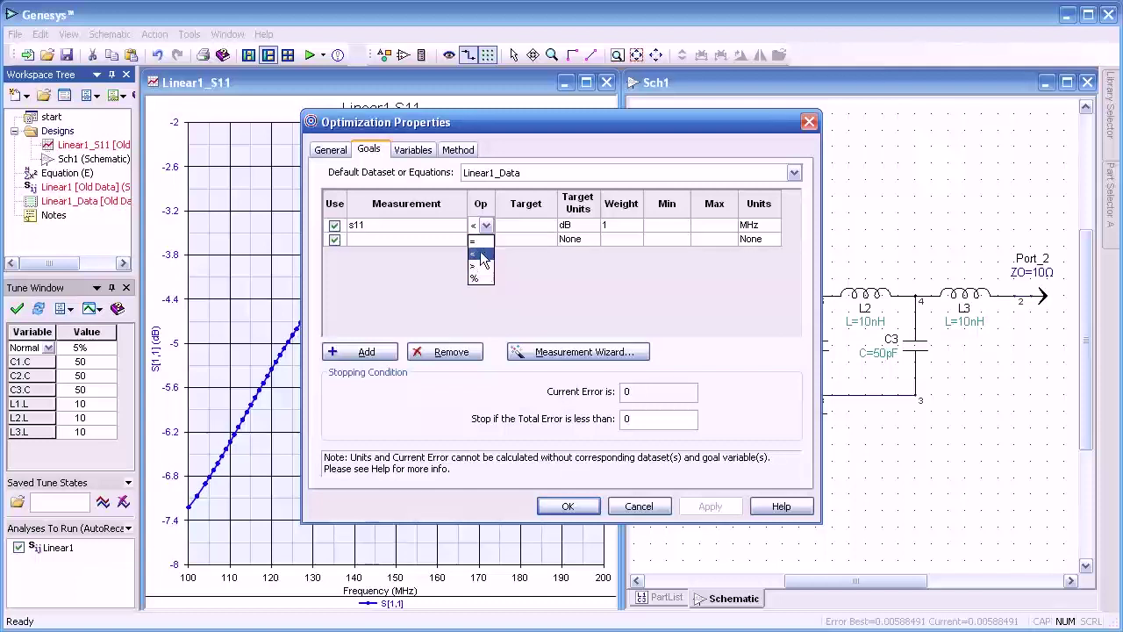
click(520, 224)
text(-20)
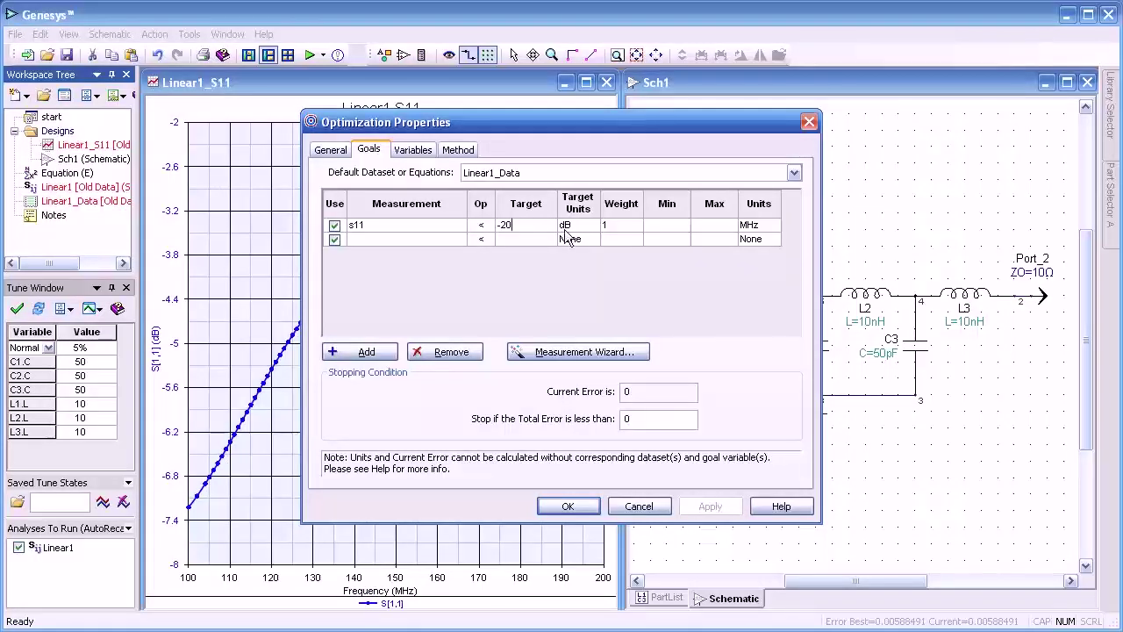
click(613, 223)
click(660, 225)
text(100)
text(200)
click(412, 151)
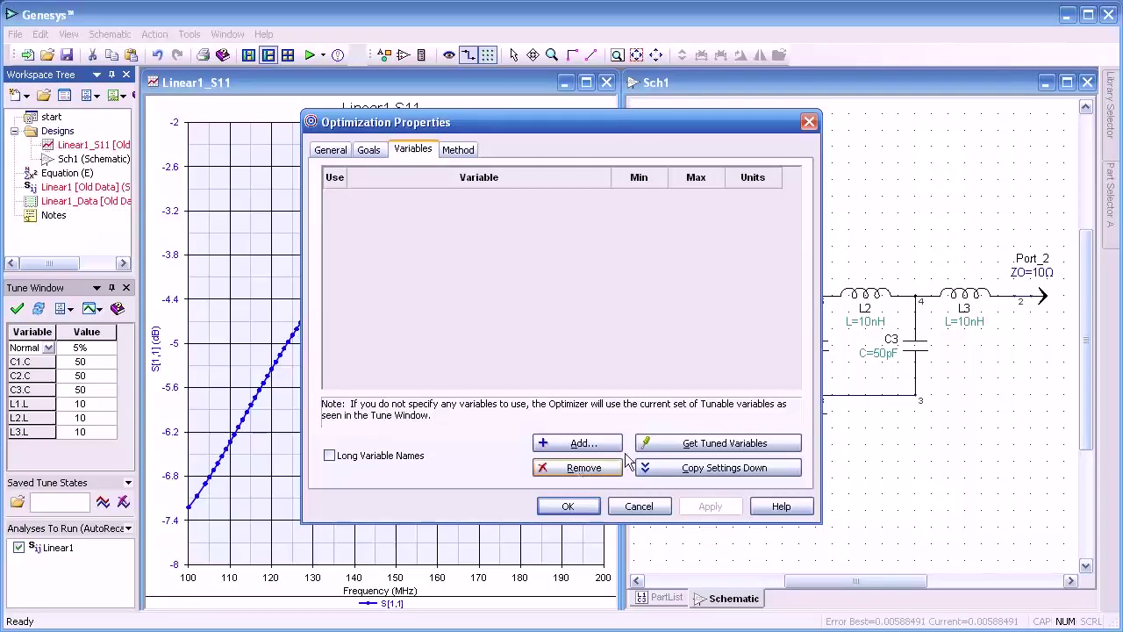
- Load L1.L, L2.L, L3.L, C1.C, C2.C and C3.C as optimization variables
click(671, 445)
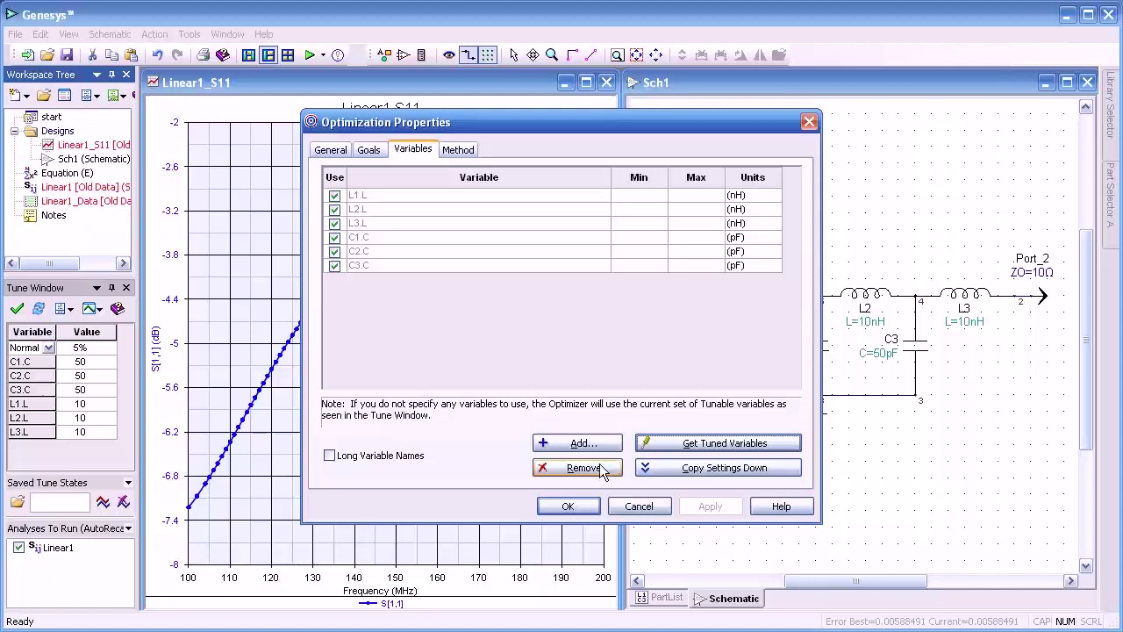
click(458, 151)
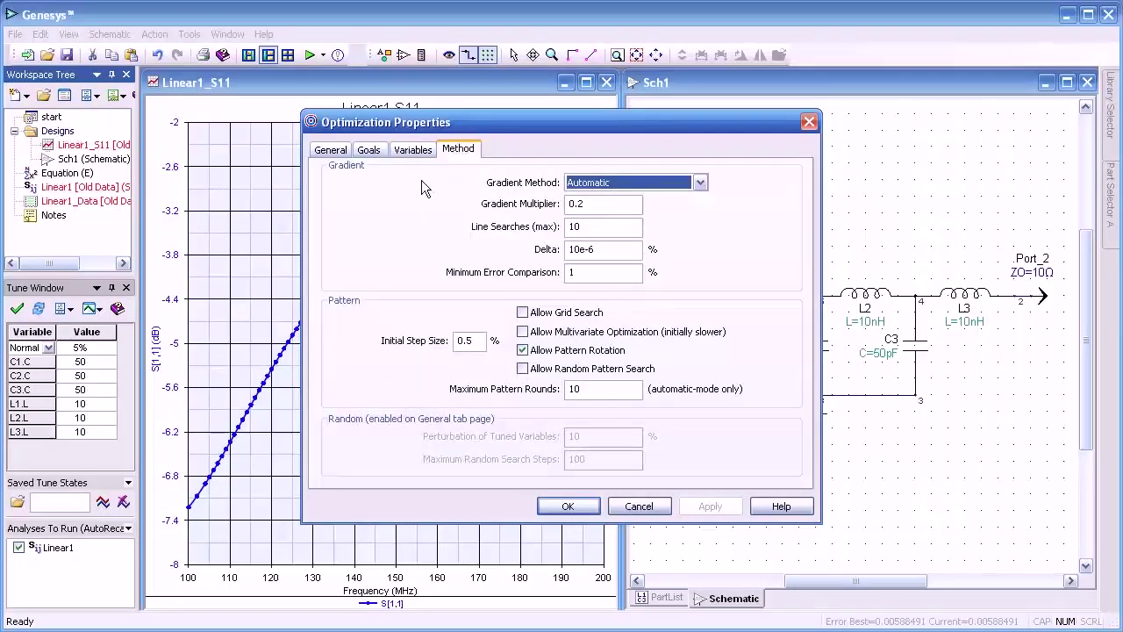
- Keep the Automatic gradient method and bring up the Optimization Methods help page
click(699, 183)
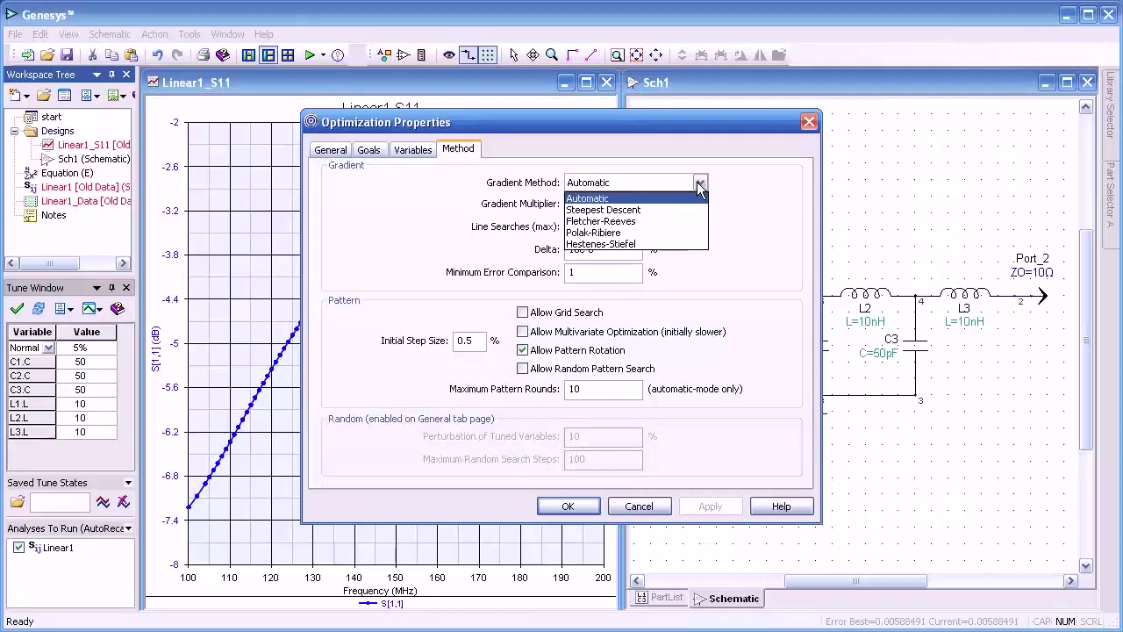
click(699, 184)
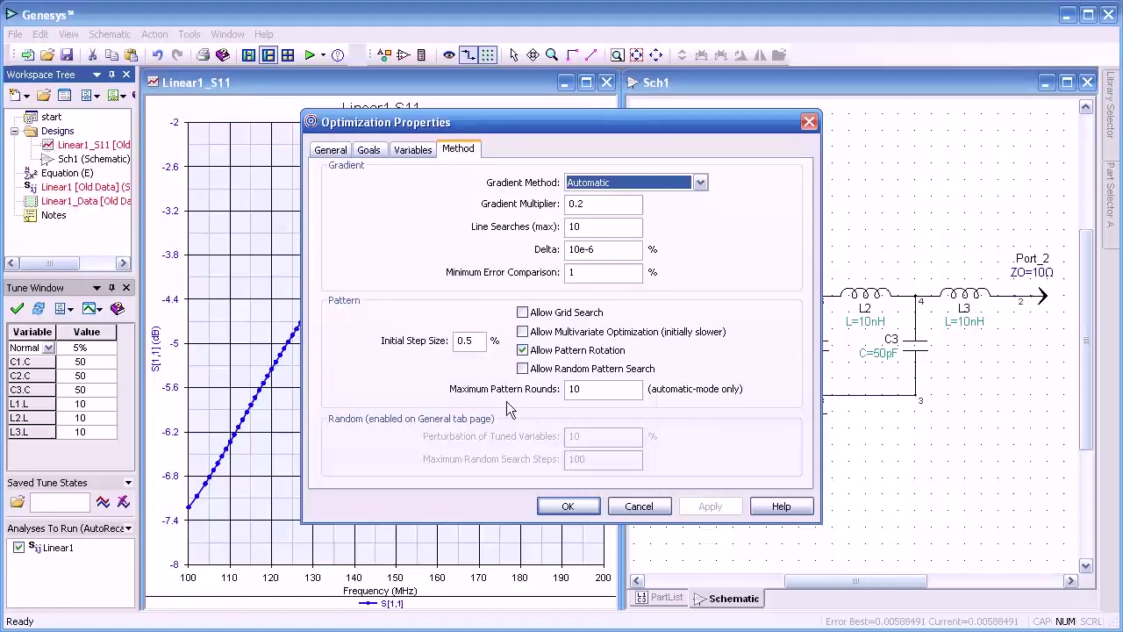
click(774, 511)
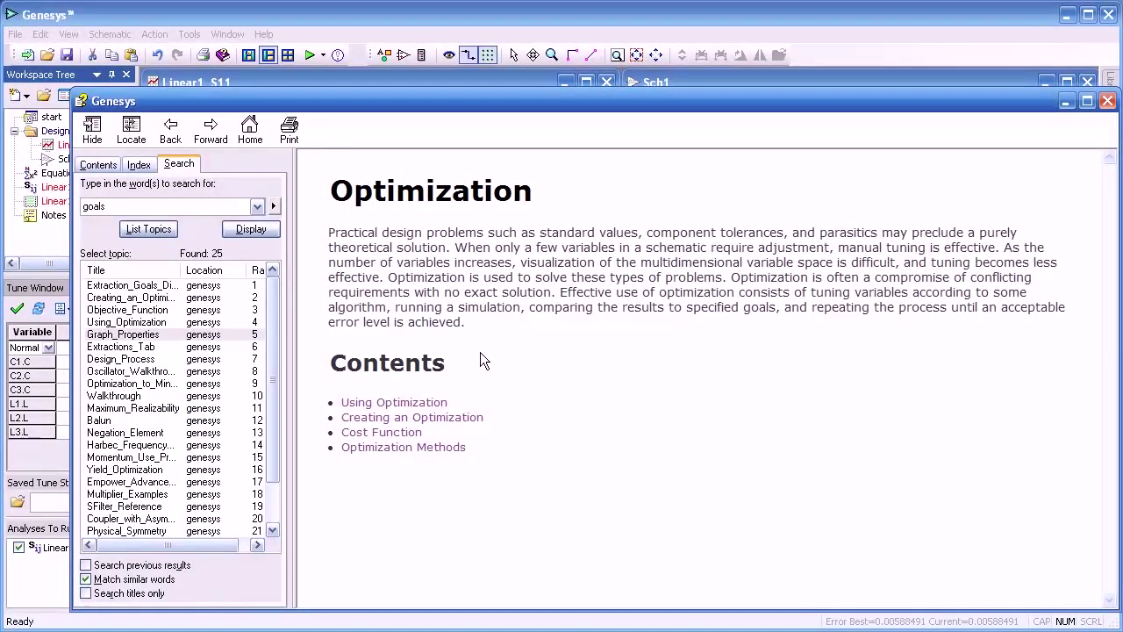
click(399, 449)
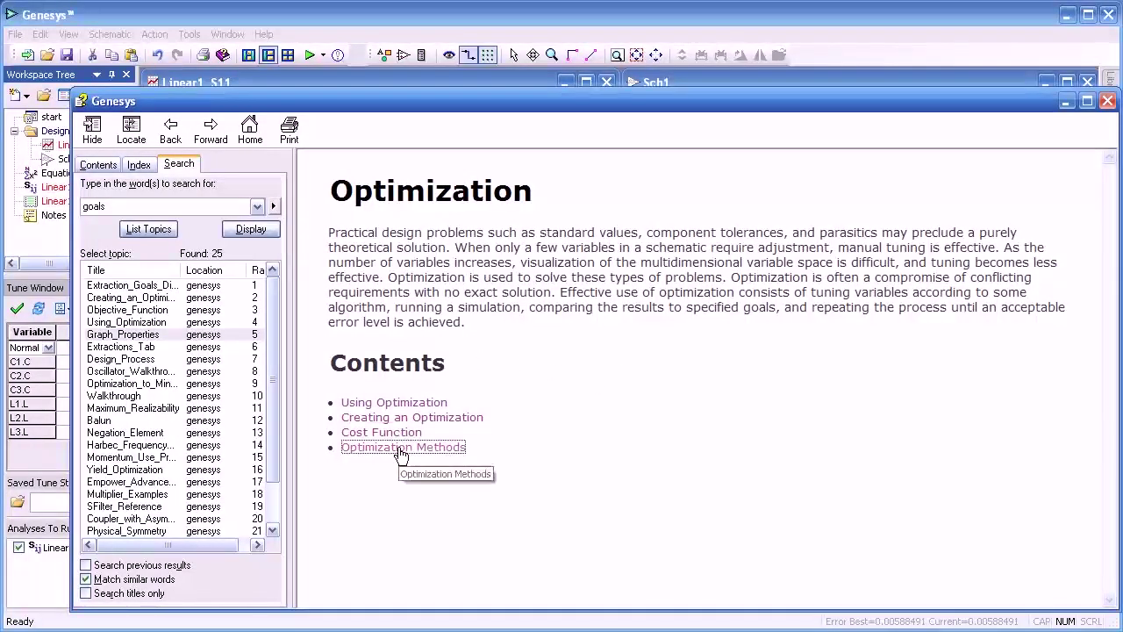
- Read the help, put it away, and accept the settings to create Optimization1
scroll(717, 336, down, 5)
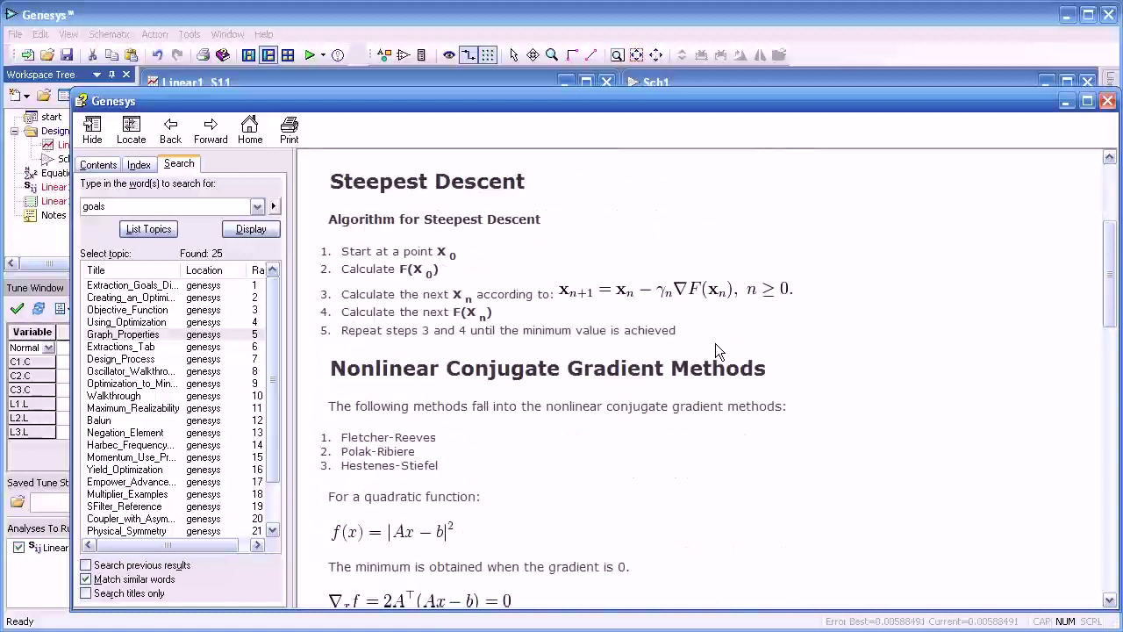
scroll(715, 344, down, 3)
scroll(715, 344, down, 5)
scroll(717, 351, up, 10)
scroll(720, 355, up, 4)
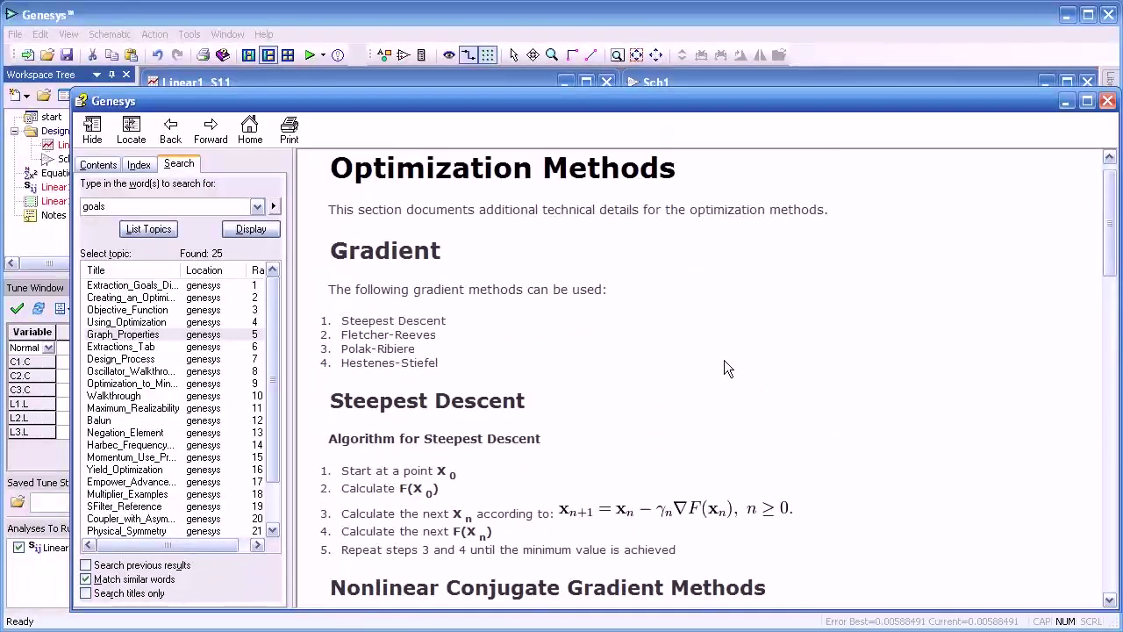
click(1065, 100)
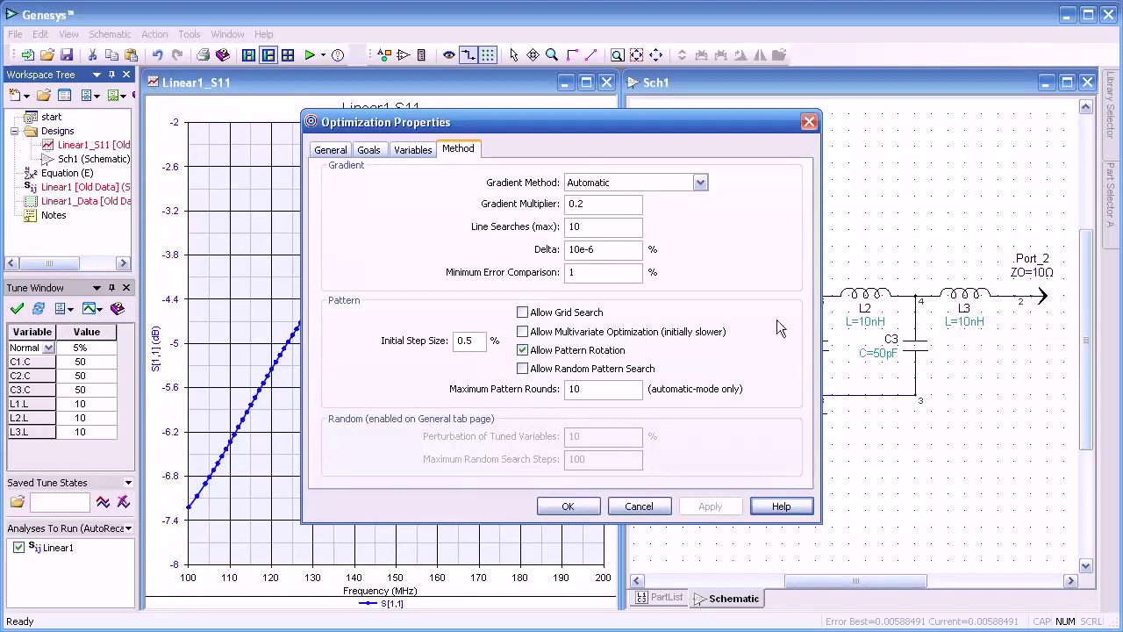
click(566, 506)
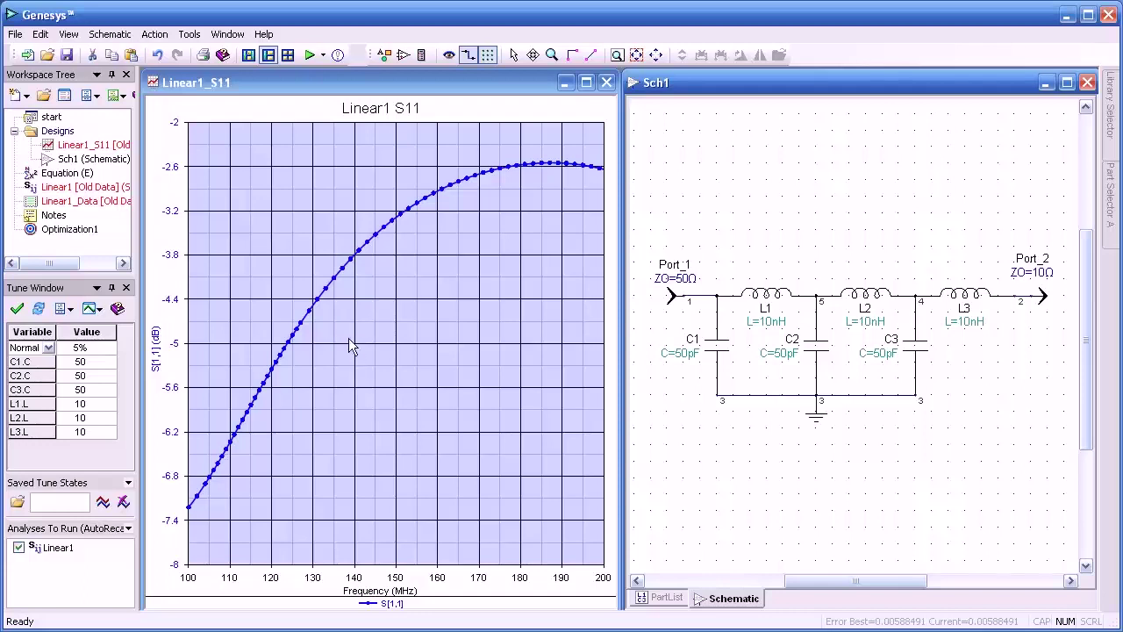
- Turn off auto-scale and fix the S11 graph's Y axis from -30 to 0 dB
double_click(436, 335)
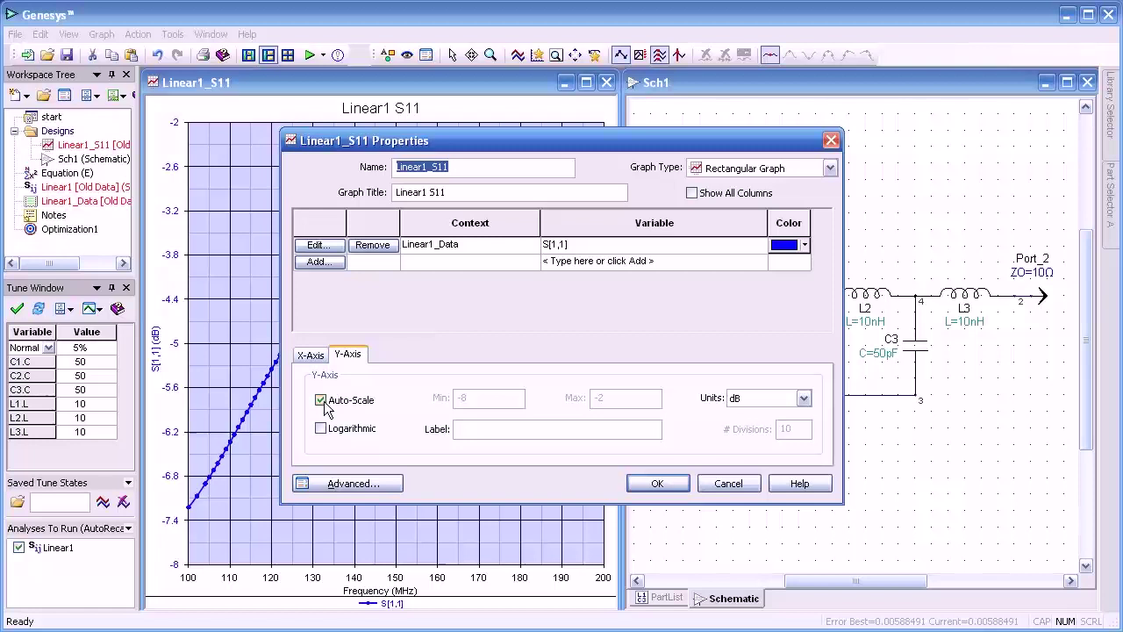
click(321, 401)
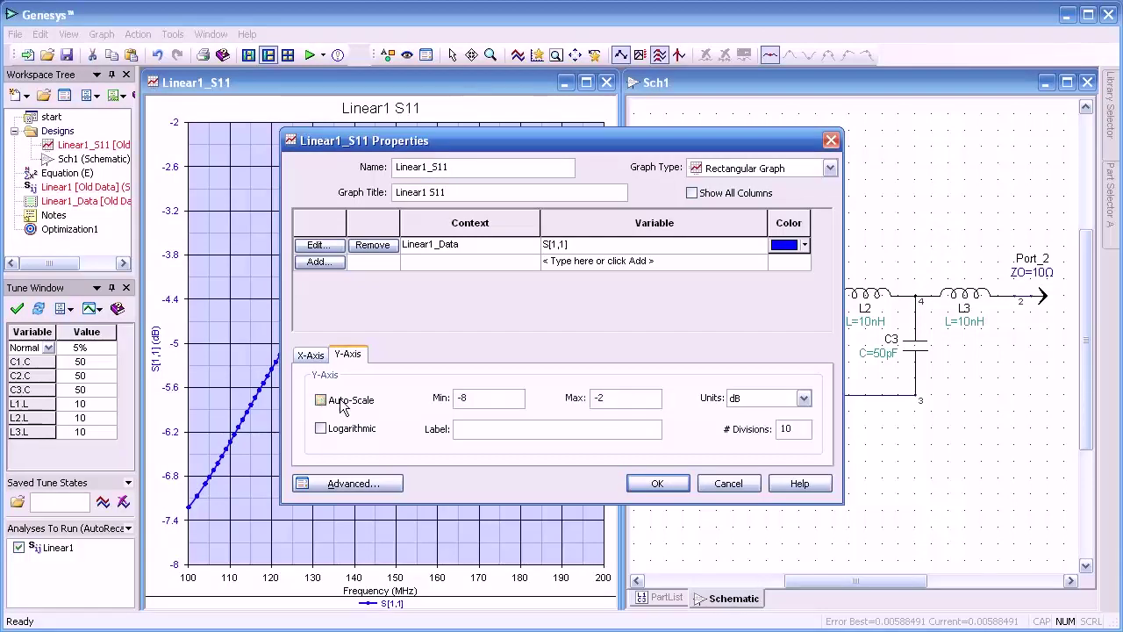
click(471, 399)
text(-)
drag(618, 399, 587, 398)
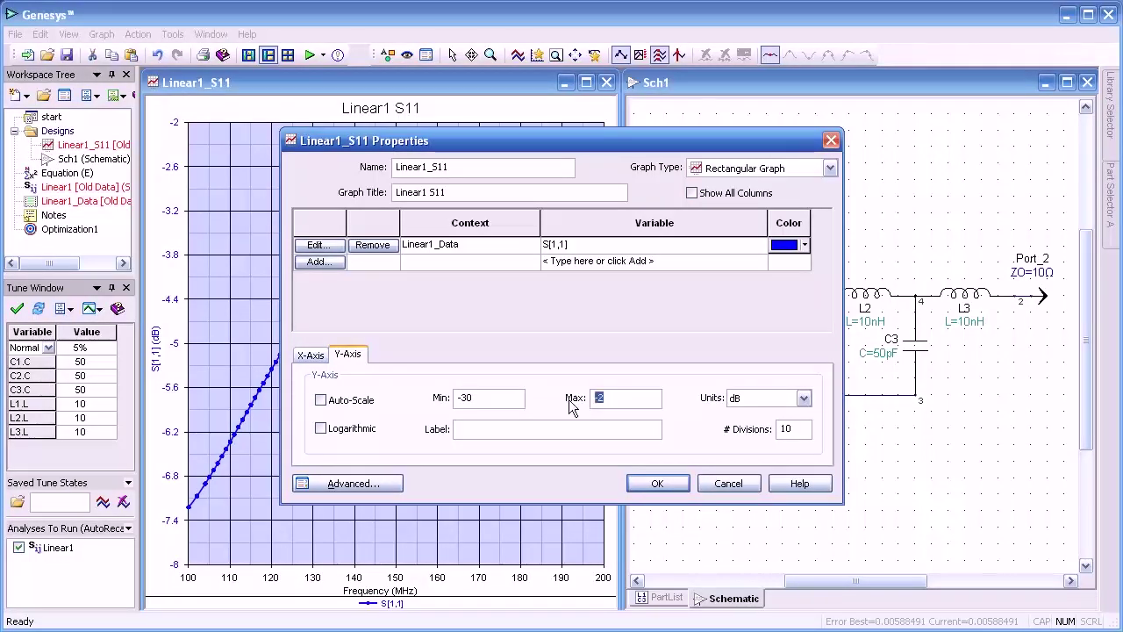
text(0)
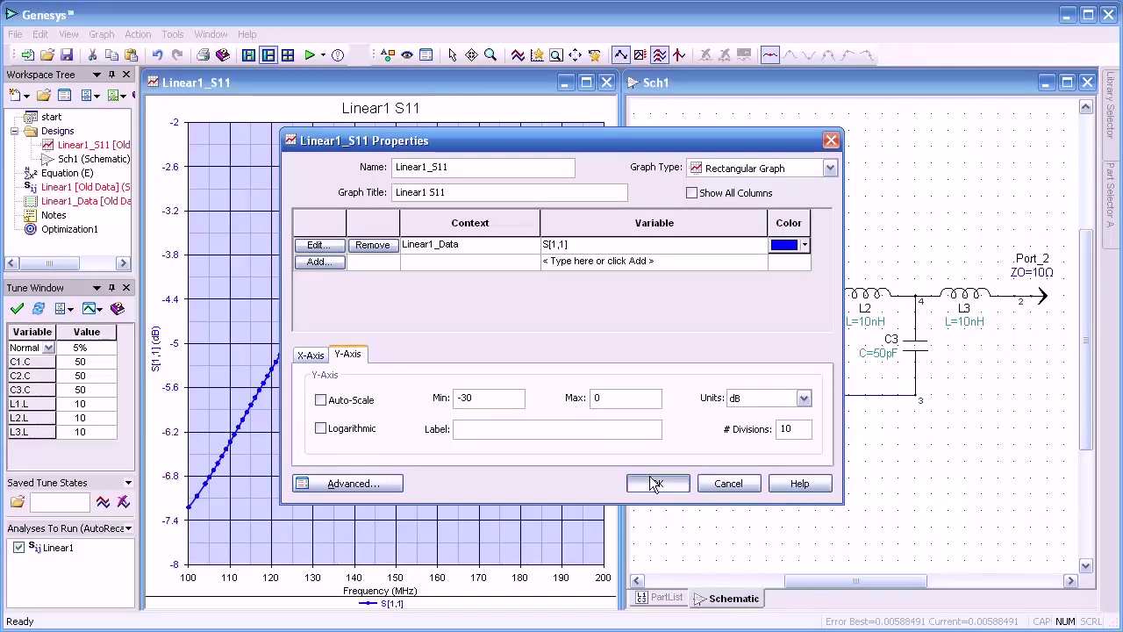
click(654, 483)
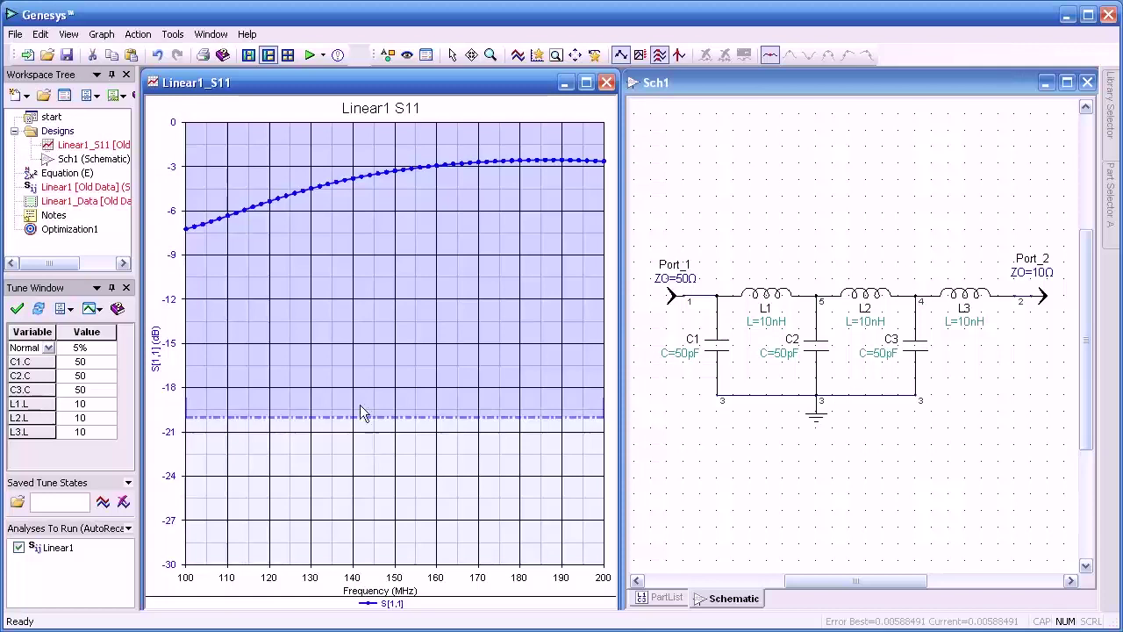
- Run Optimization1, moving its status window aside until it finishes
right_click(66, 234)
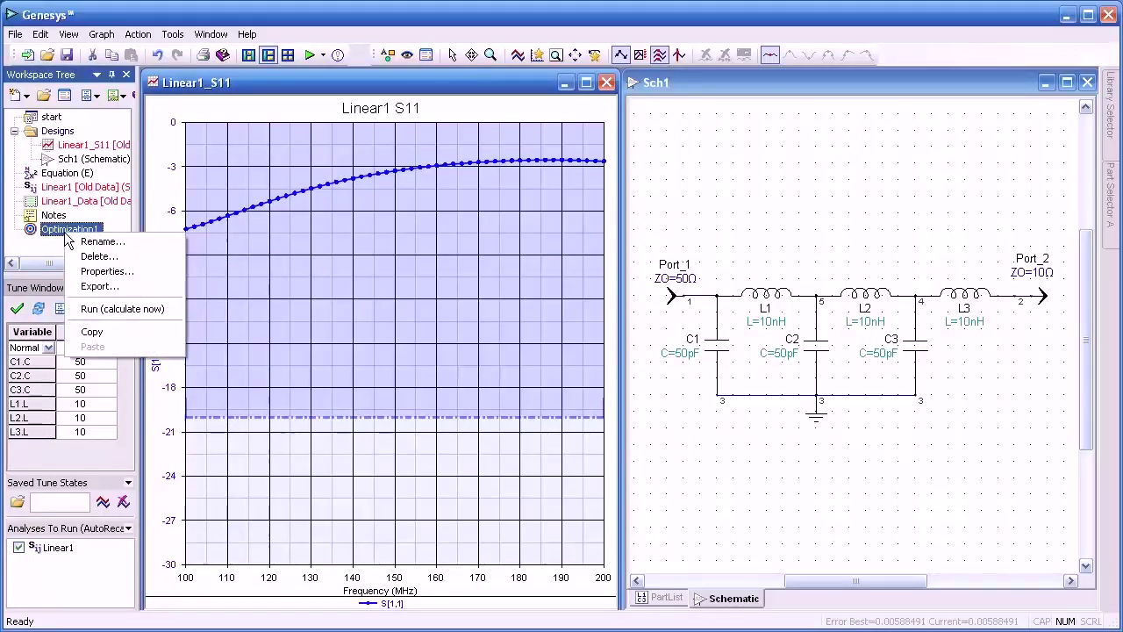
key(Caps_Lock)
click(322, 55)
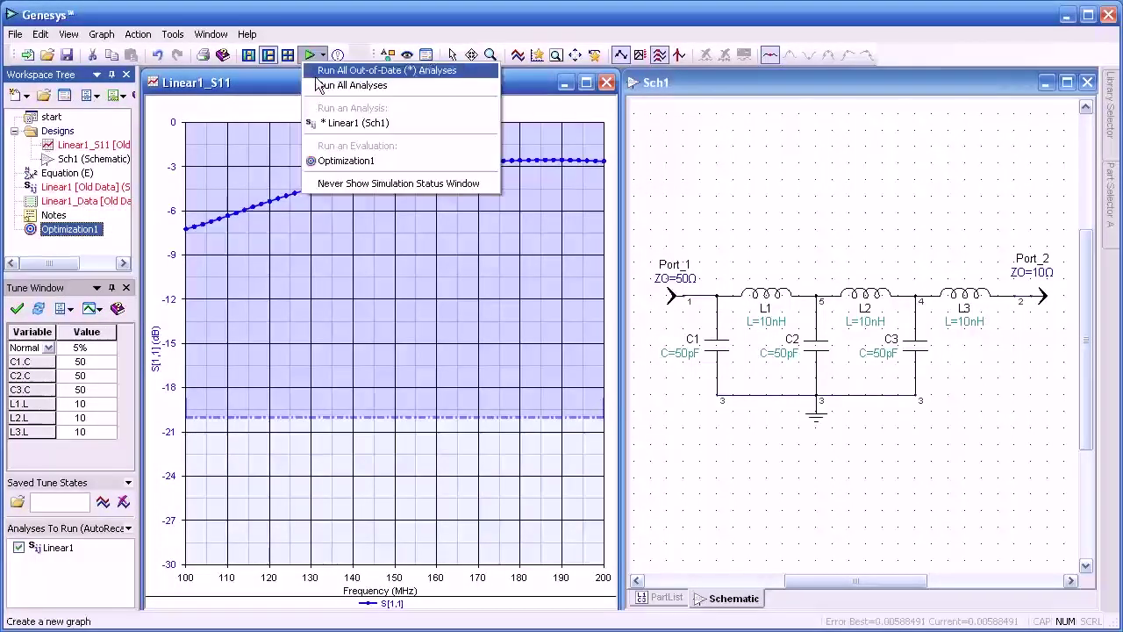
click(324, 163)
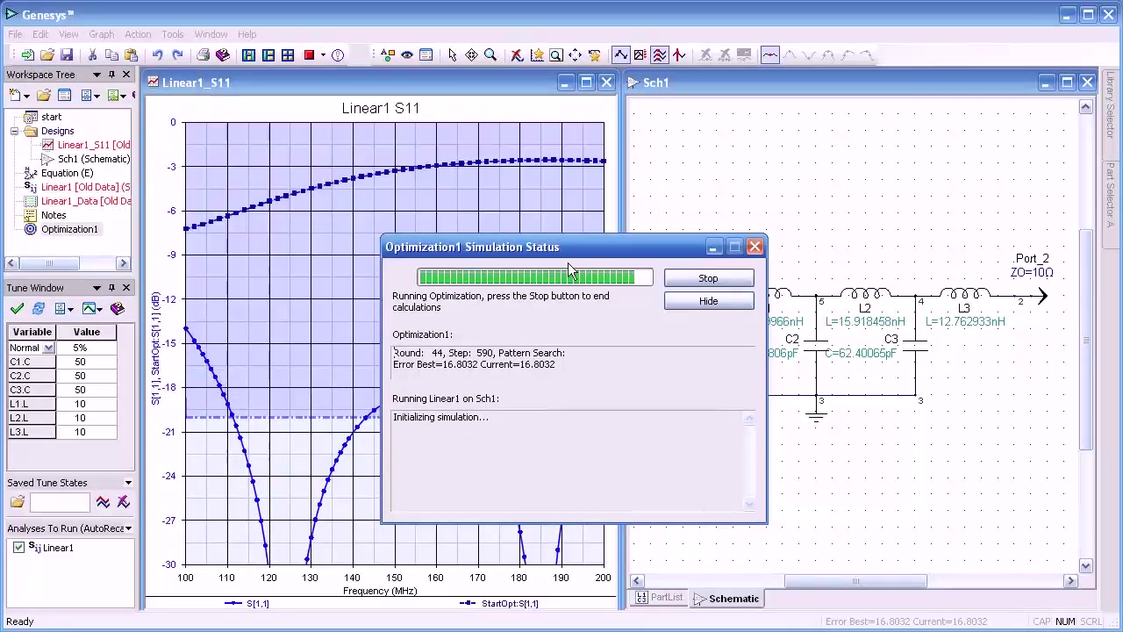
drag(574, 244, 714, 199)
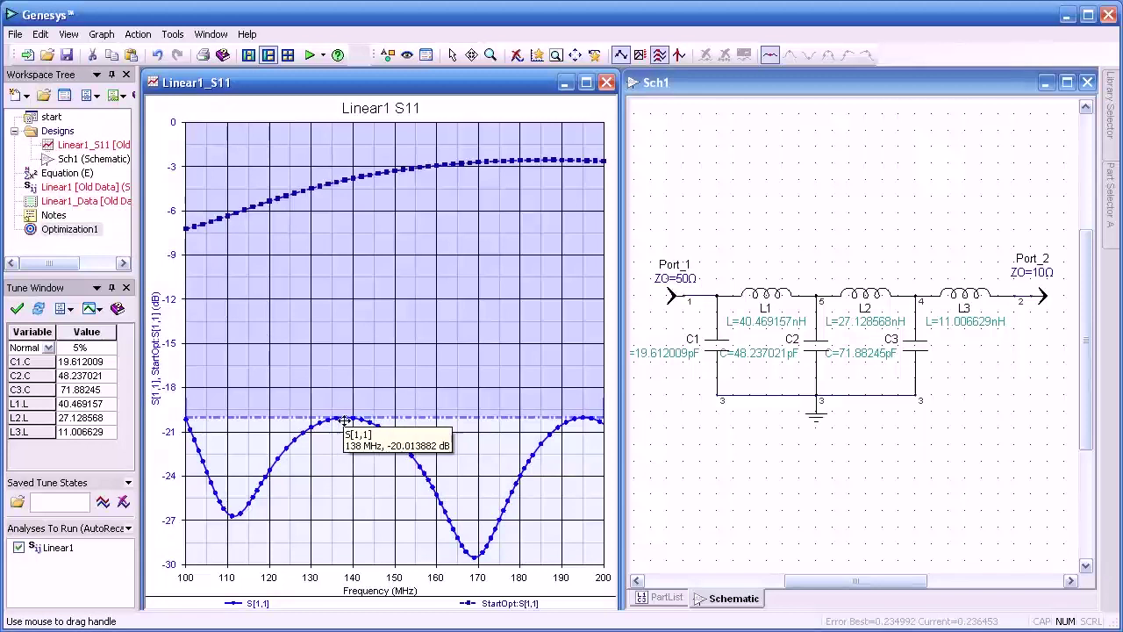
click(781, 428)
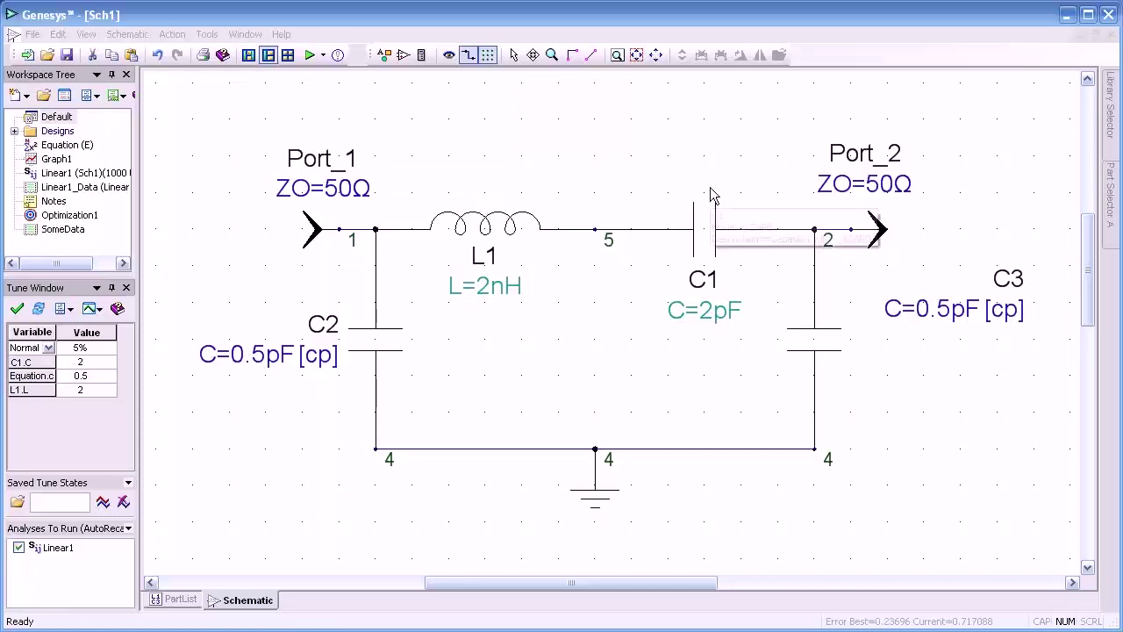
mouse_move(703, 227)
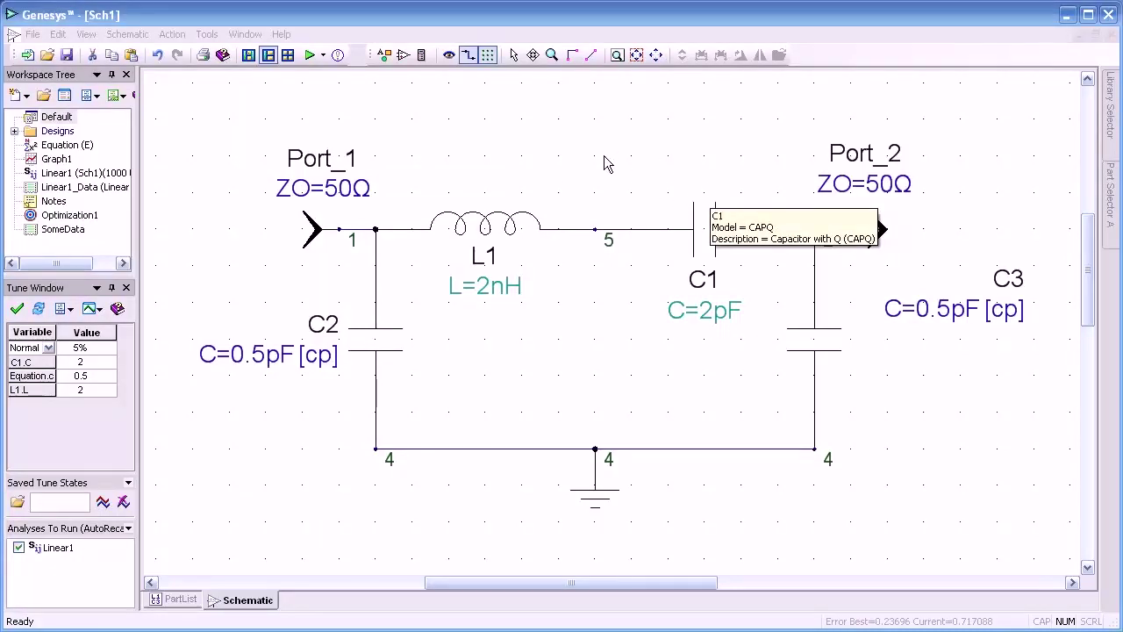
click(53, 229)
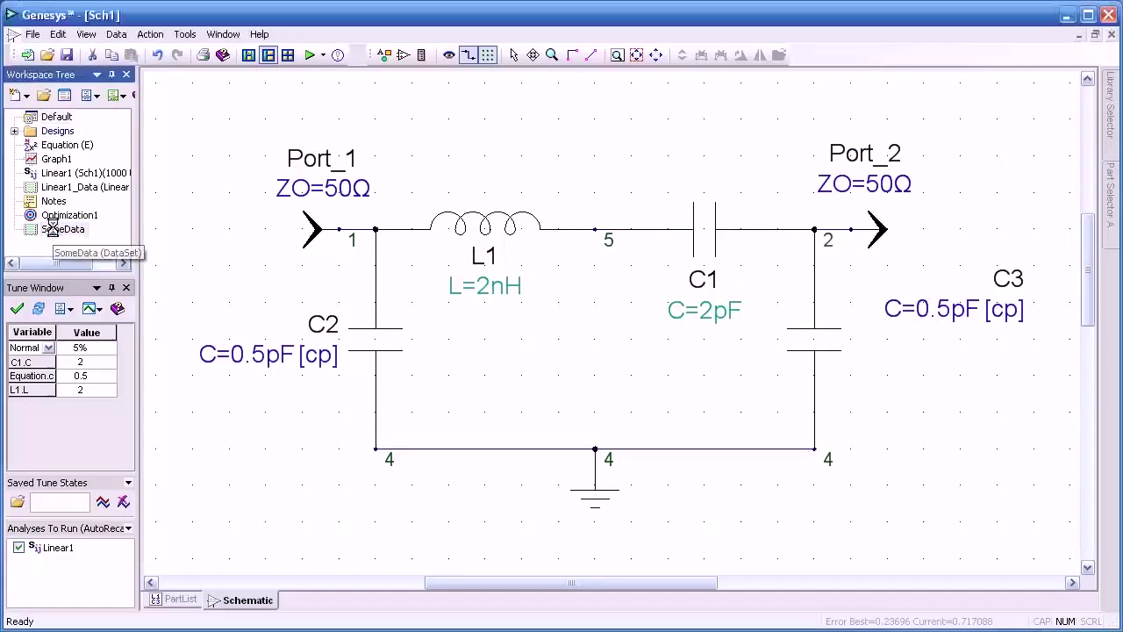
double_click(52, 228)
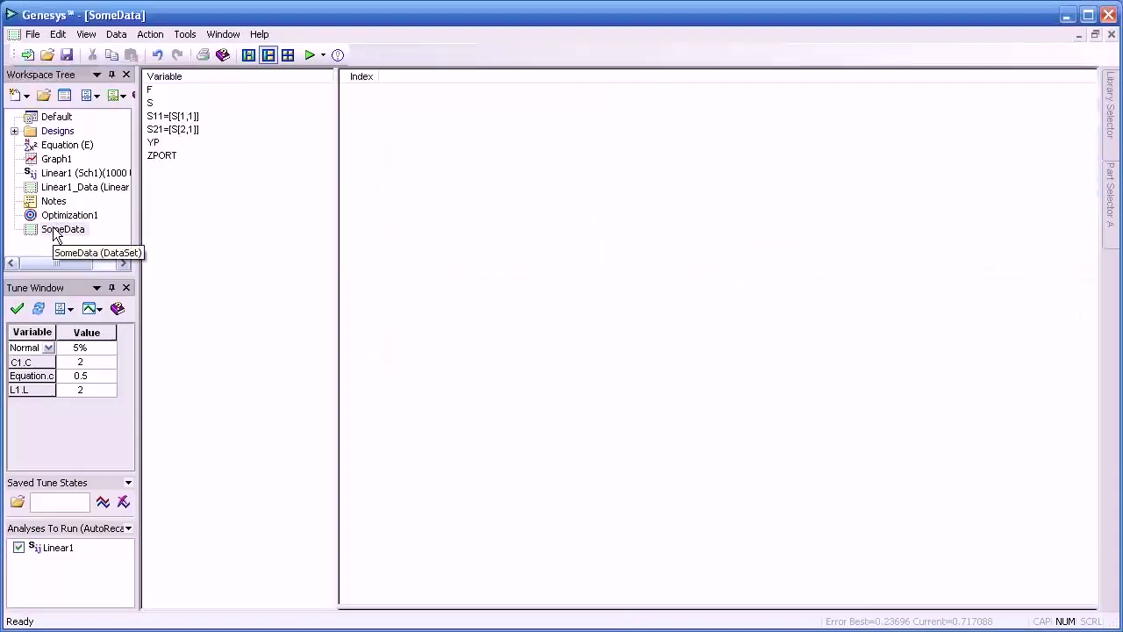
click(152, 103)
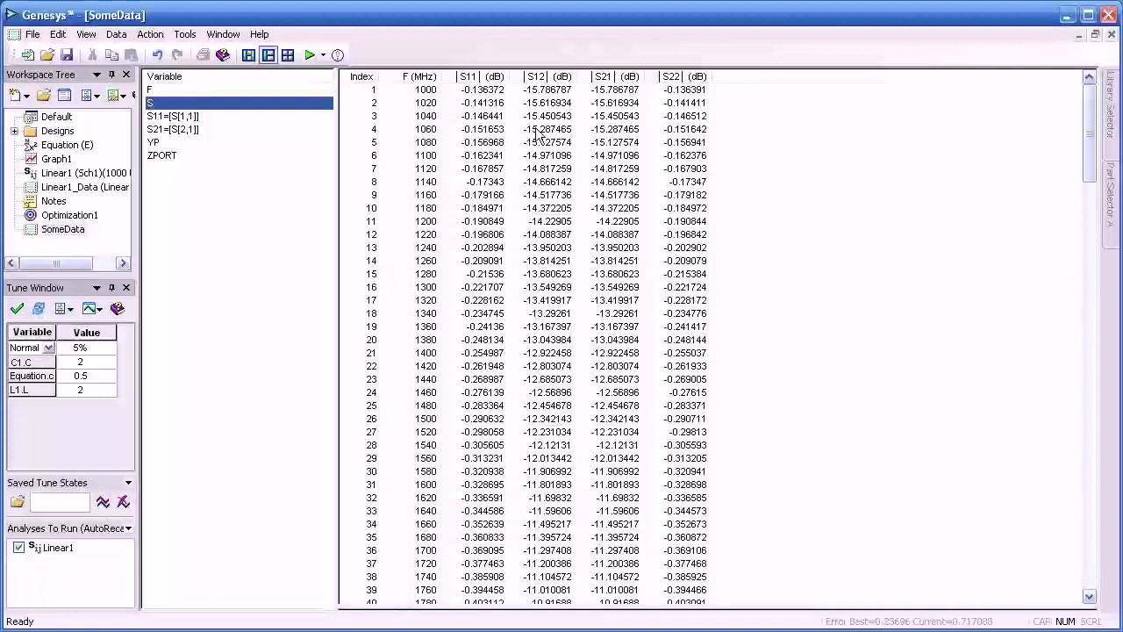
click(175, 88)
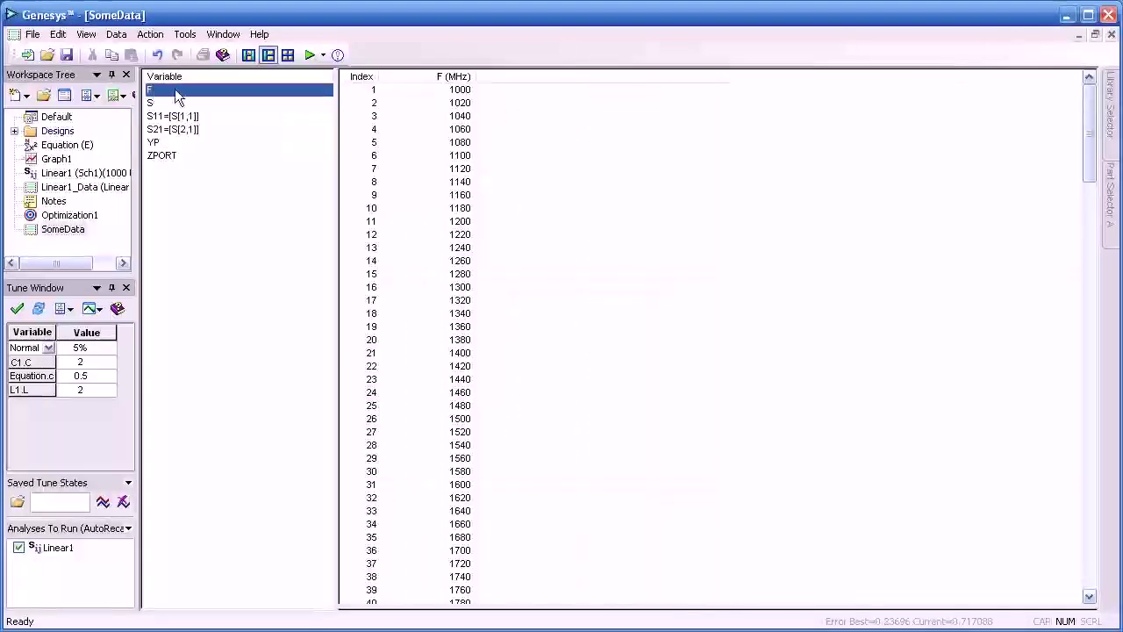
click(469, 89)
drag(1091, 130, 1090, 539)
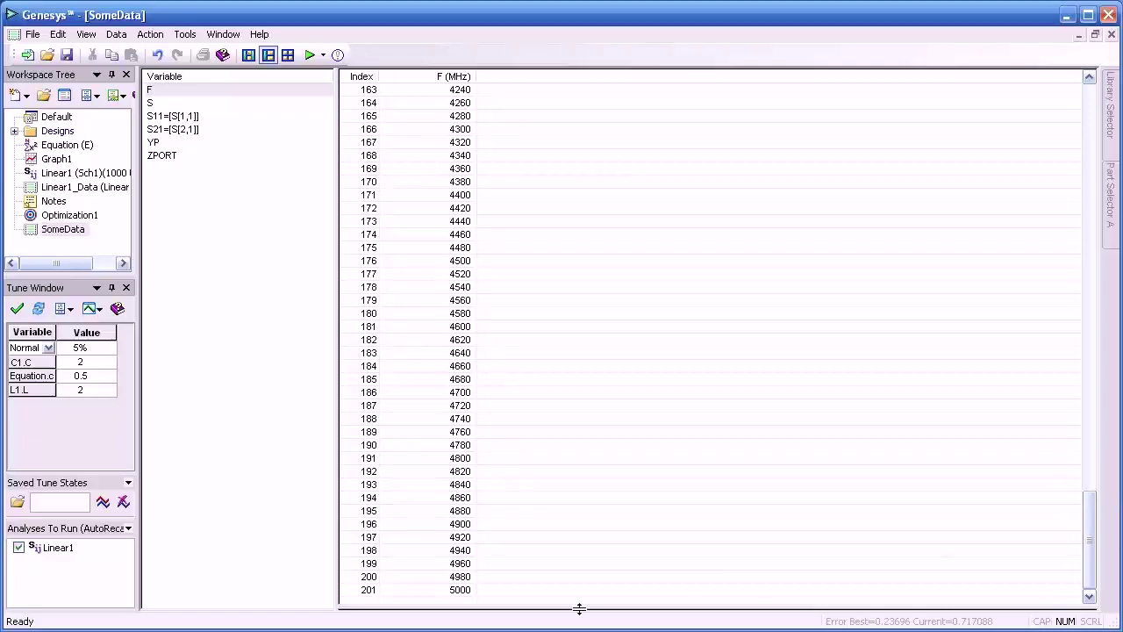
click(470, 591)
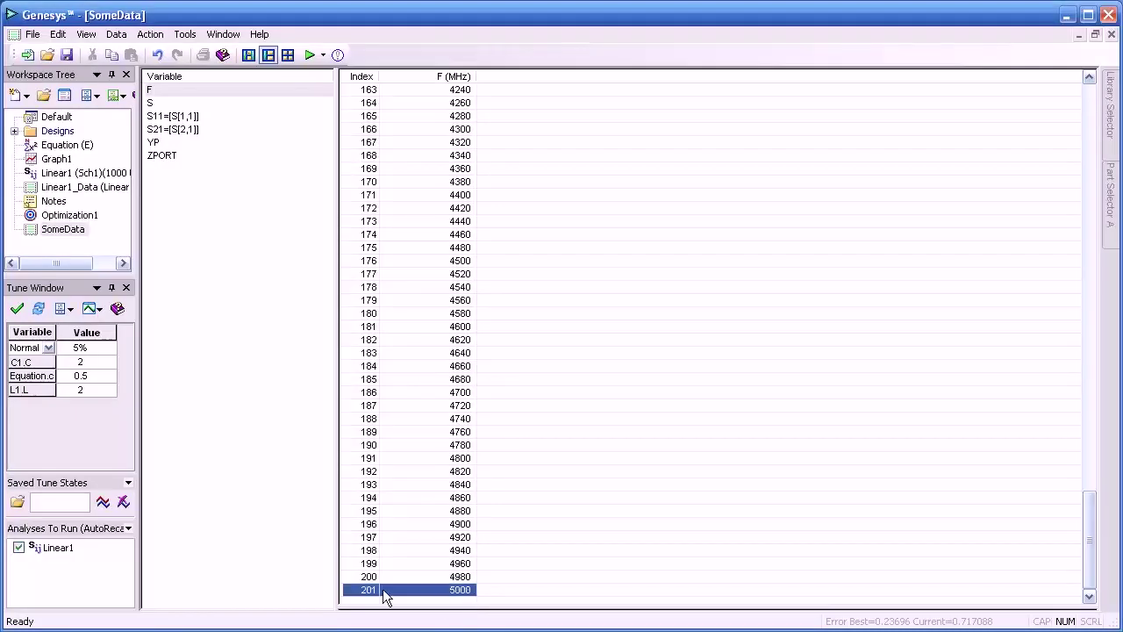
click(1112, 35)
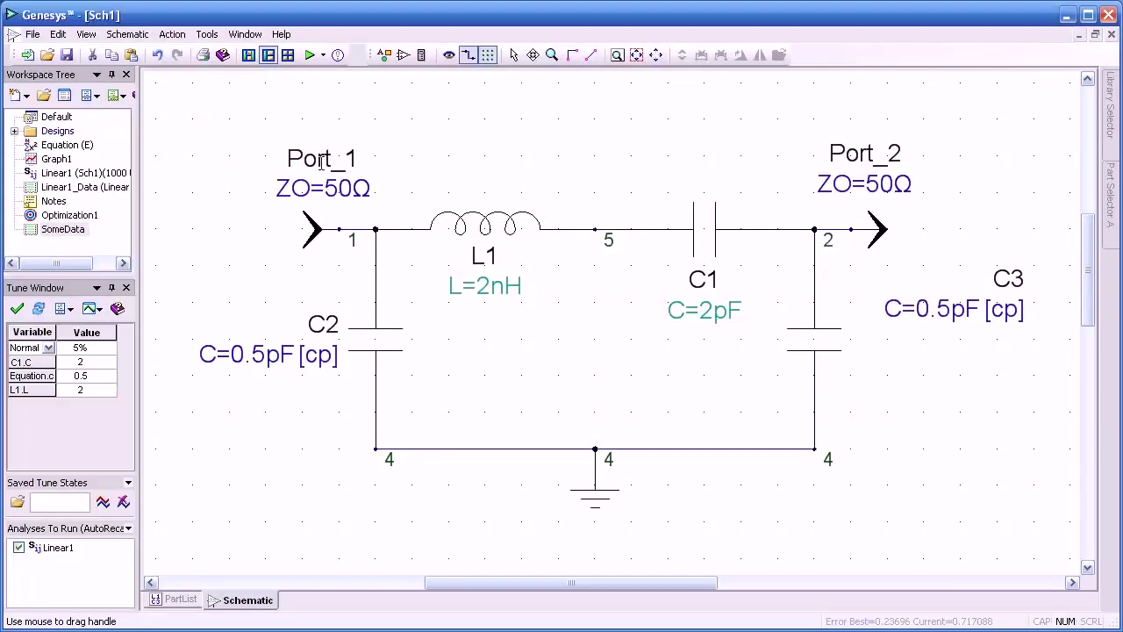
mouse_move(486, 226)
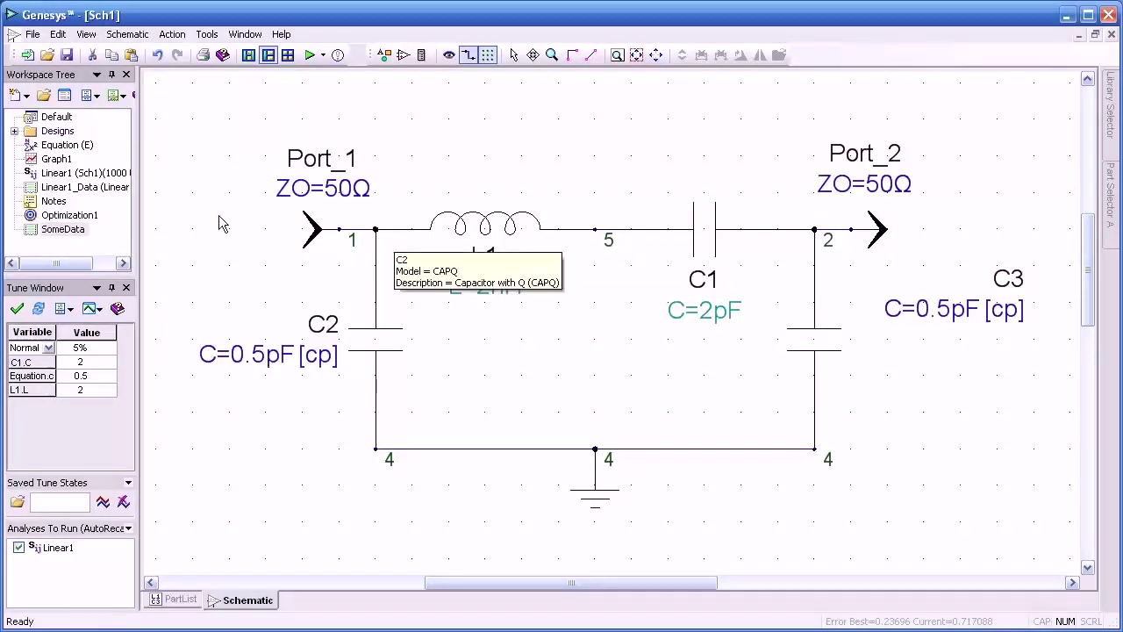
double_click(79, 145)
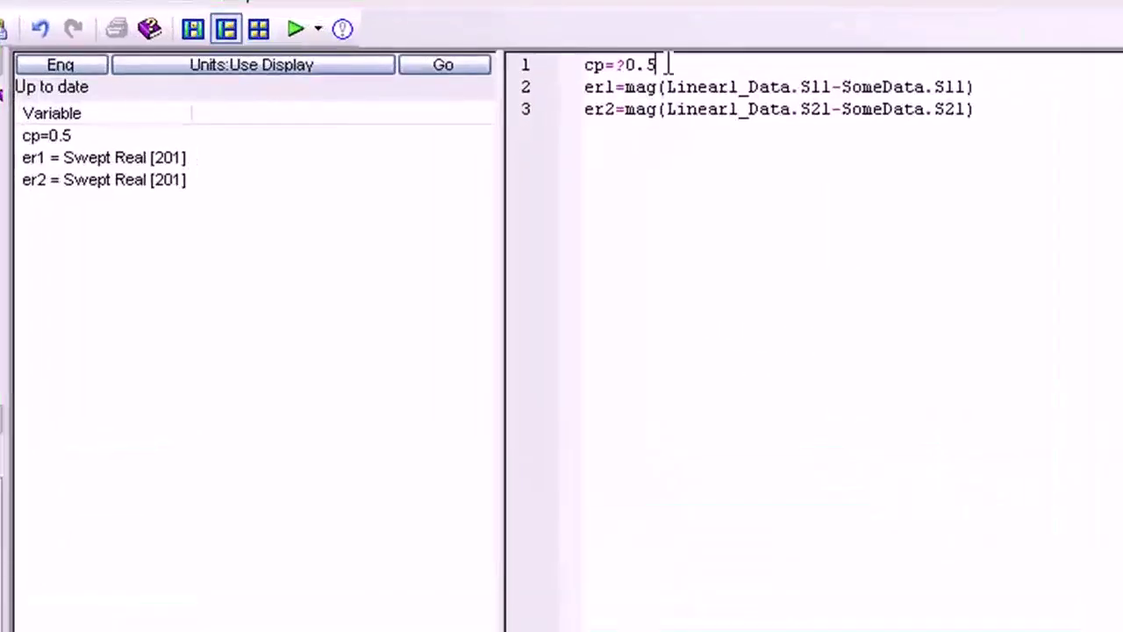
drag(529, 76, 481, 76)
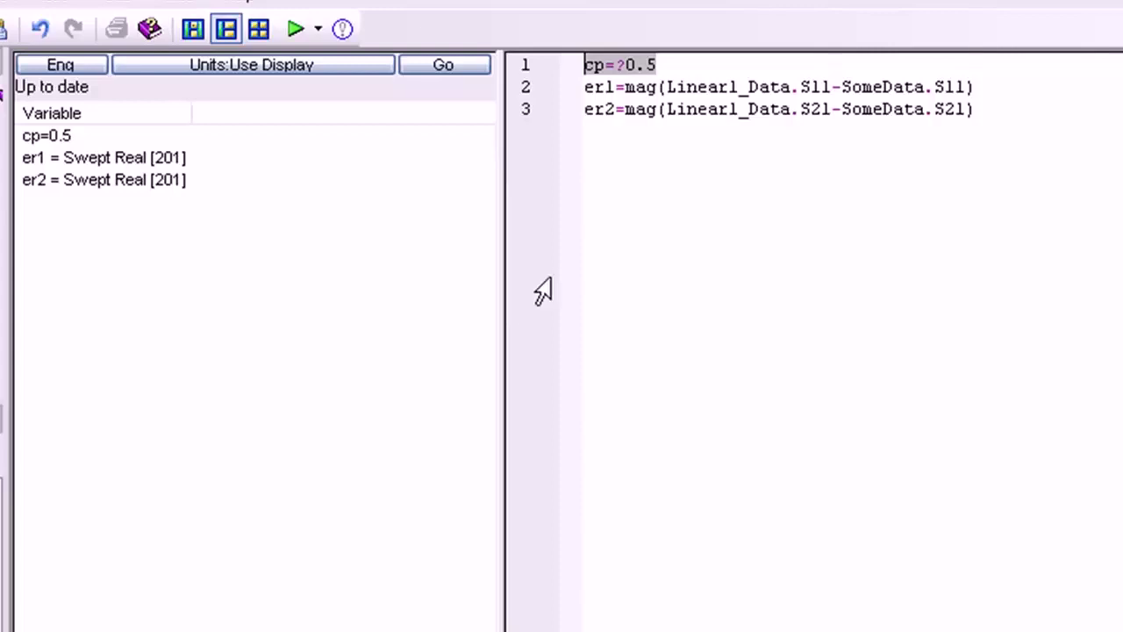
click(604, 256)
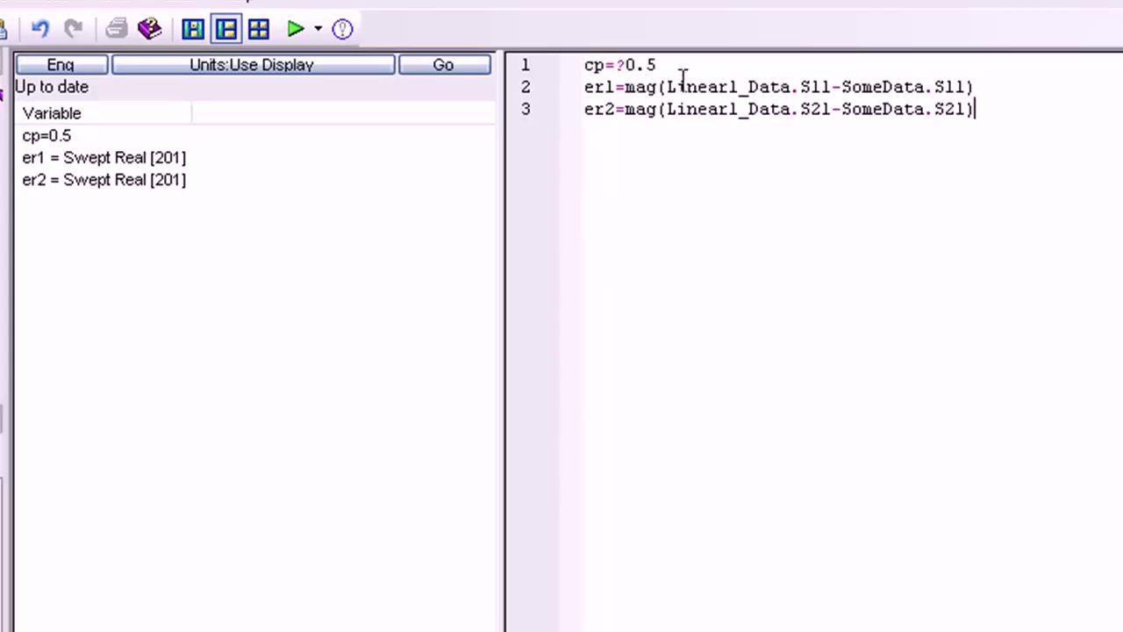
drag(981, 84, 584, 88)
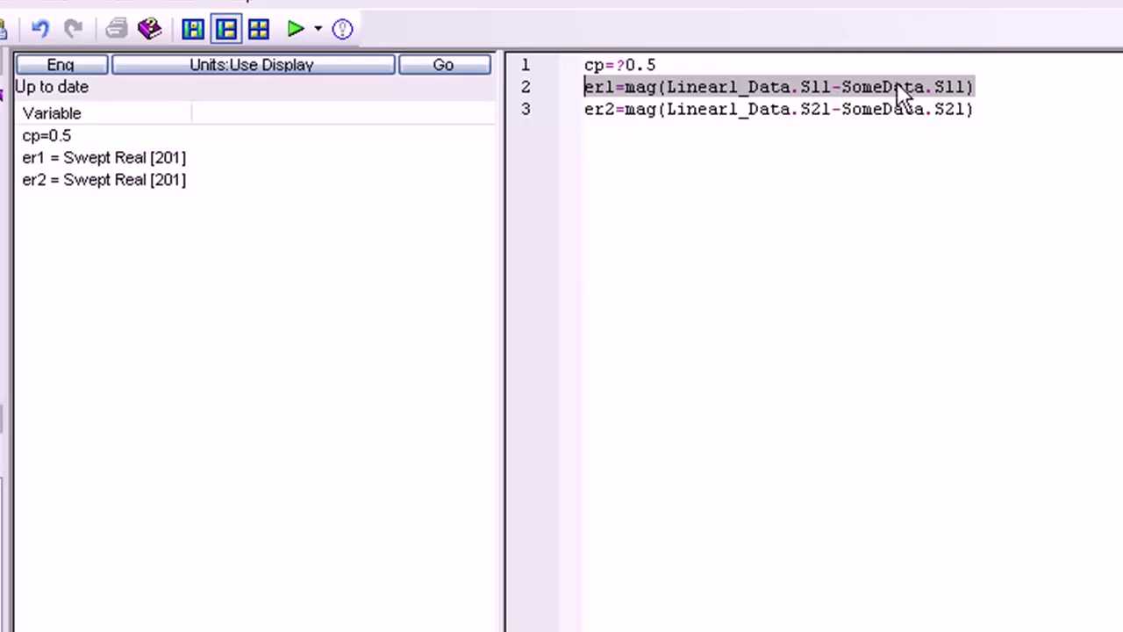
click(628, 143)
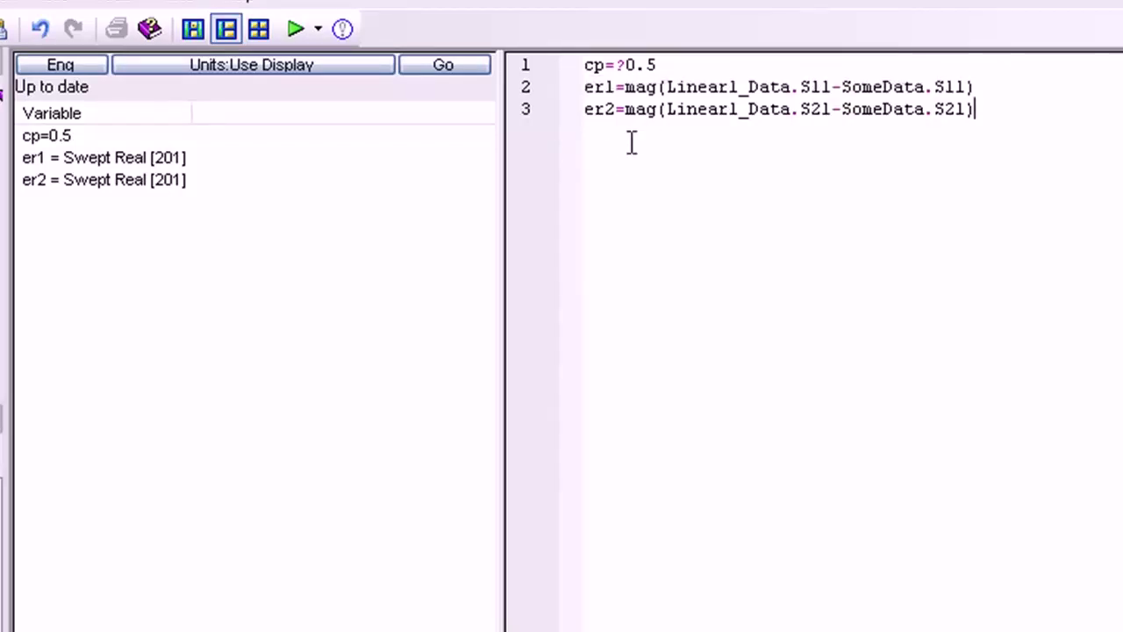
mouse_move(584, 109)
mouse_down()
mouse_move(962, 90)
mouse_move(974, 109)
mouse_up()
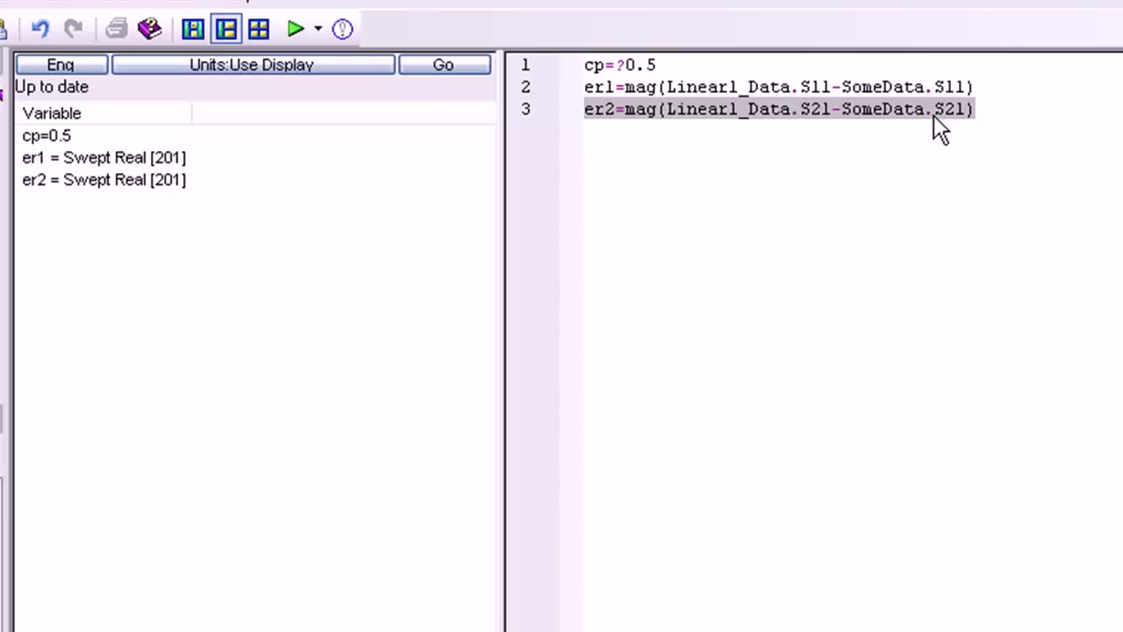
click(785, 235)
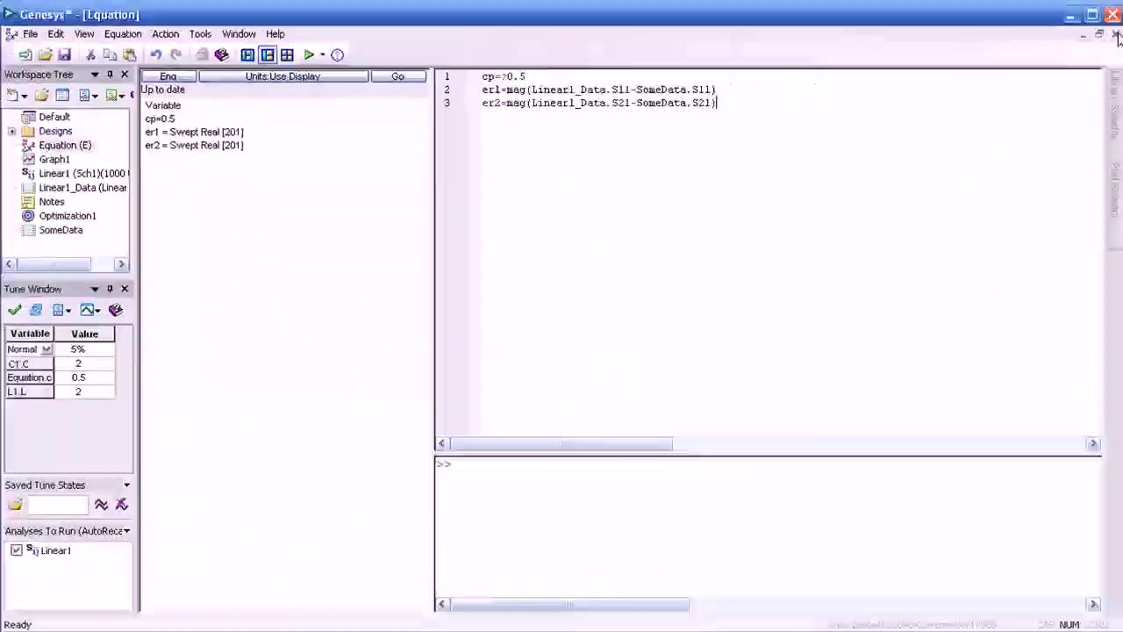
click(1107, 37)
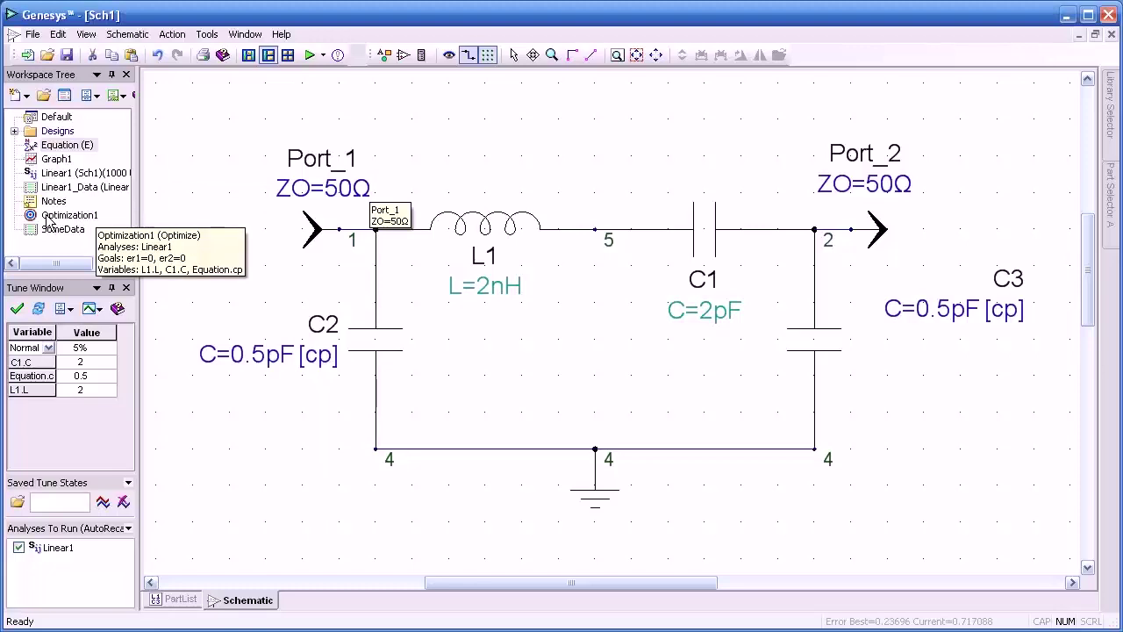
- Add Optimization1 with goals er1, er2 = 0 and variables L1.L, C1.C, Equation.cp, and accept it
click(20, 95)
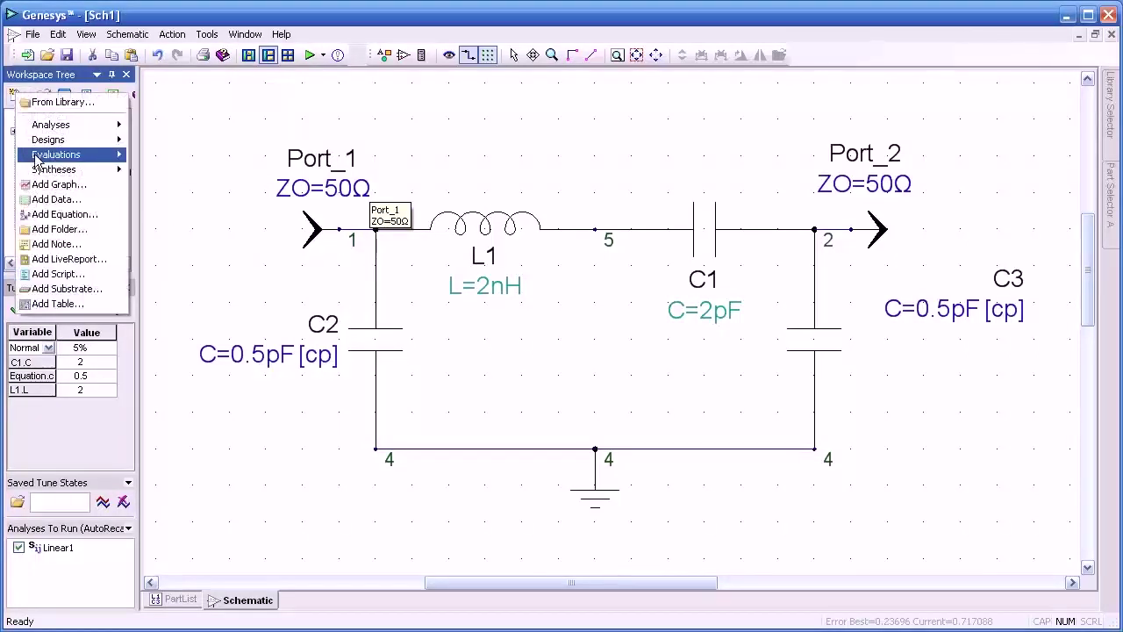
click(158, 154)
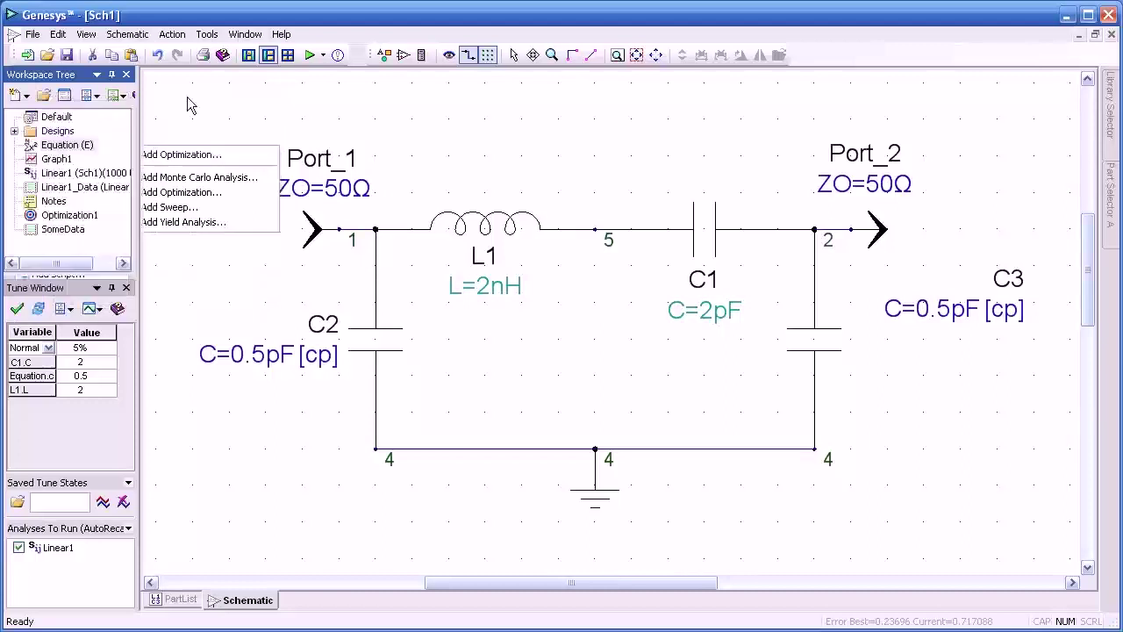
double_click(69, 215)
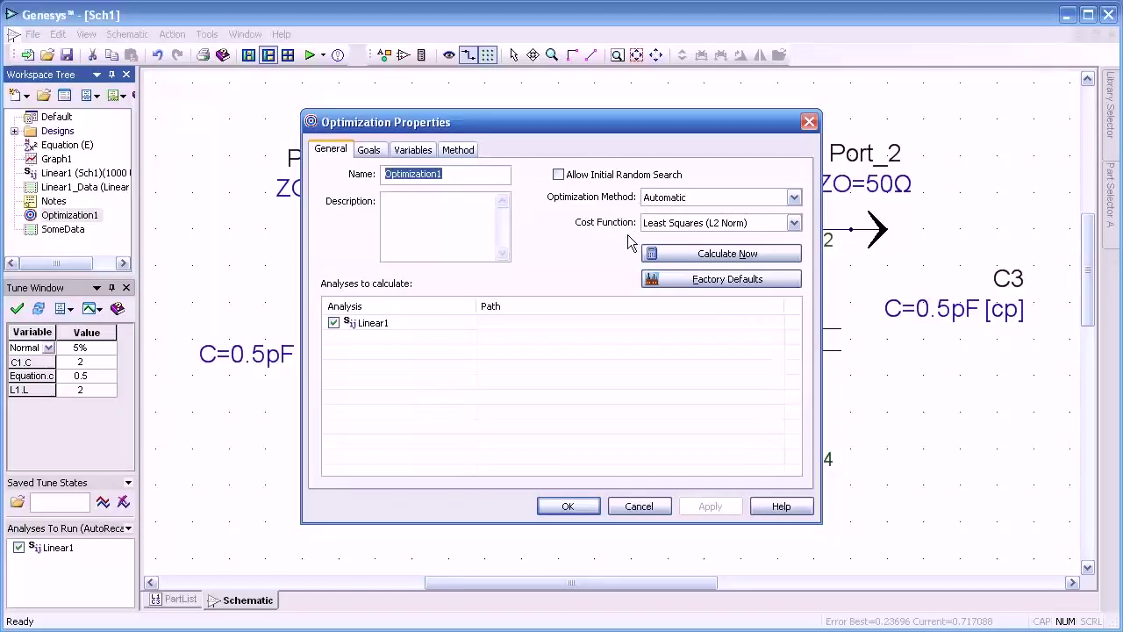
click(369, 150)
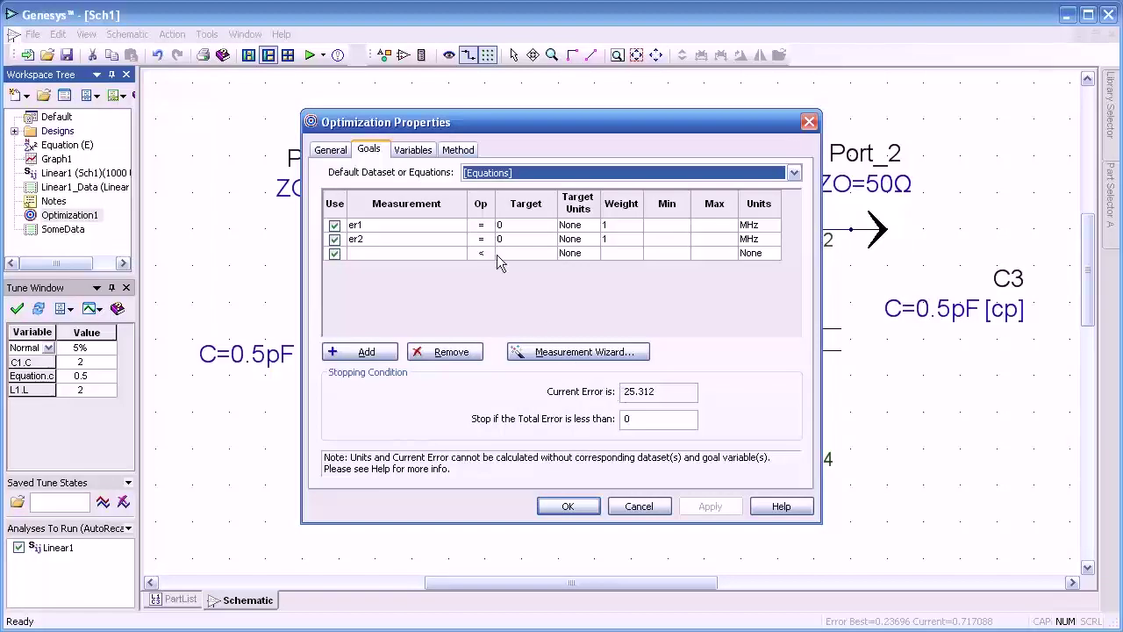
click(420, 154)
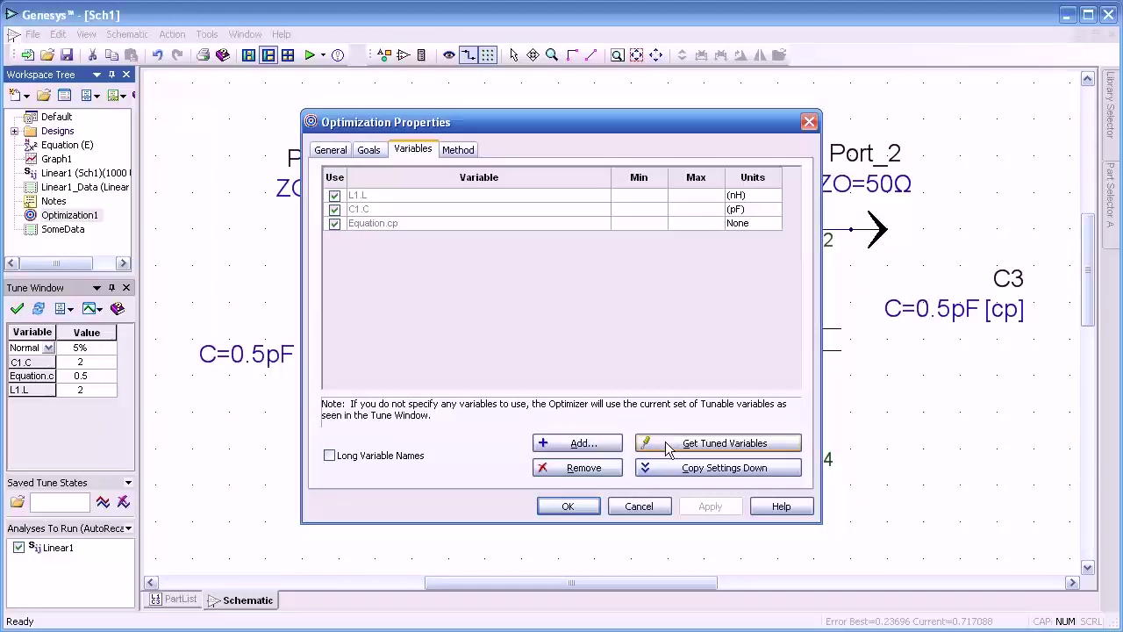
click(584, 443)
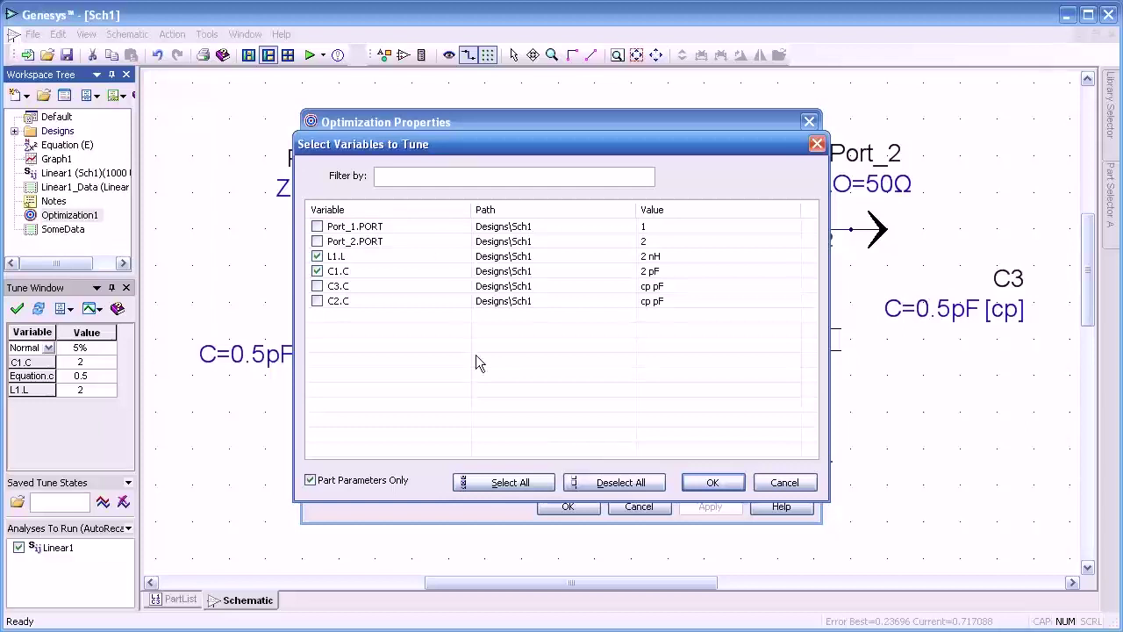
click(781, 483)
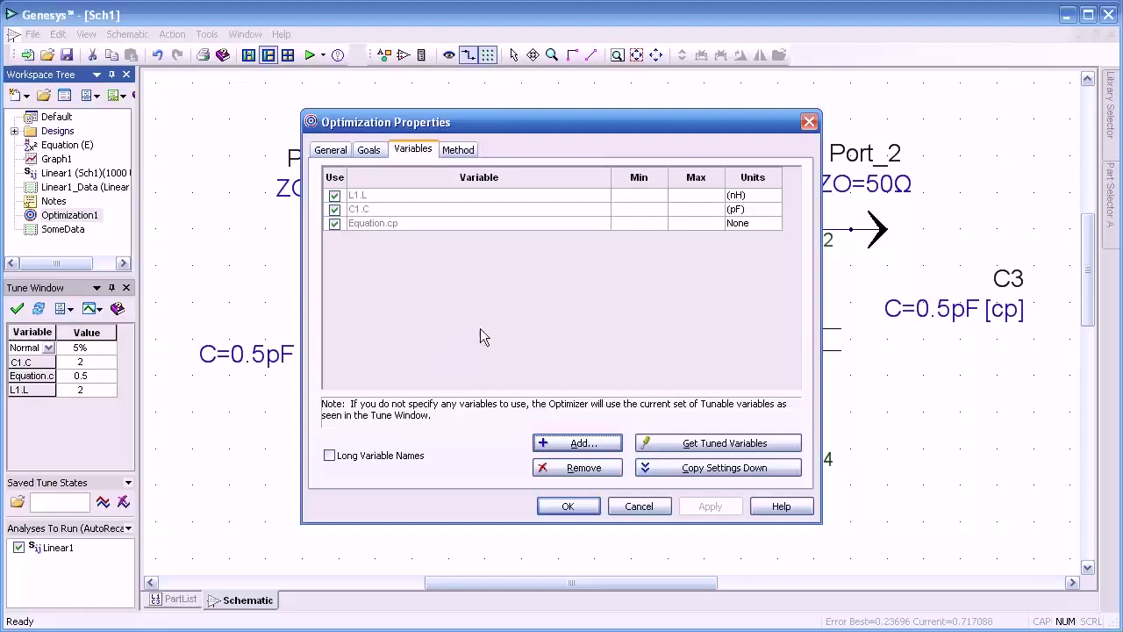
click(468, 153)
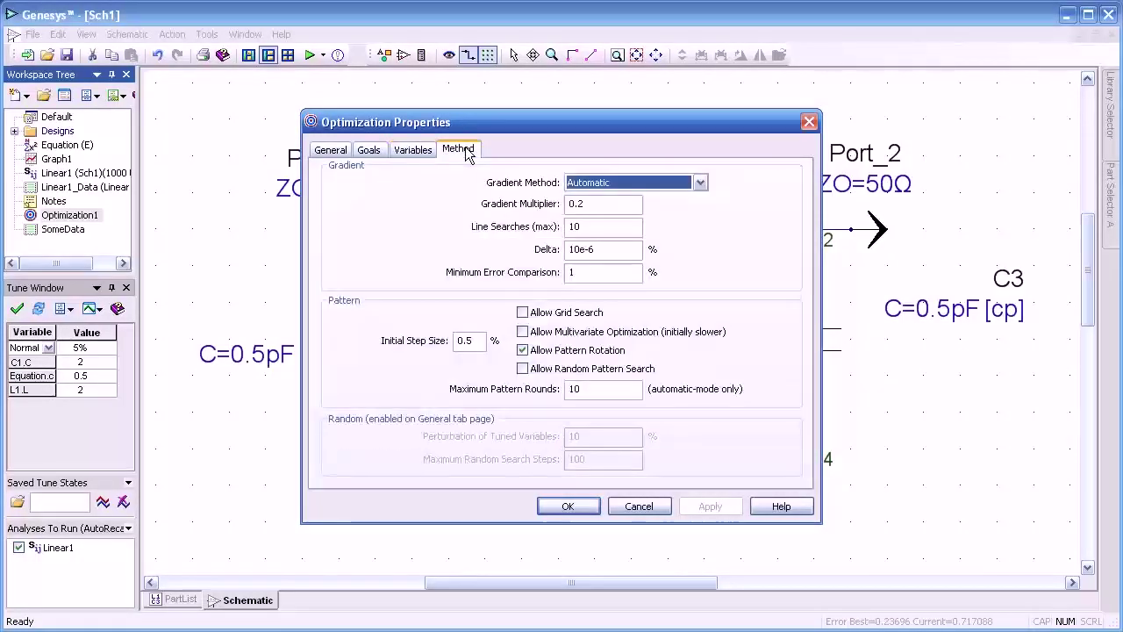
click(570, 507)
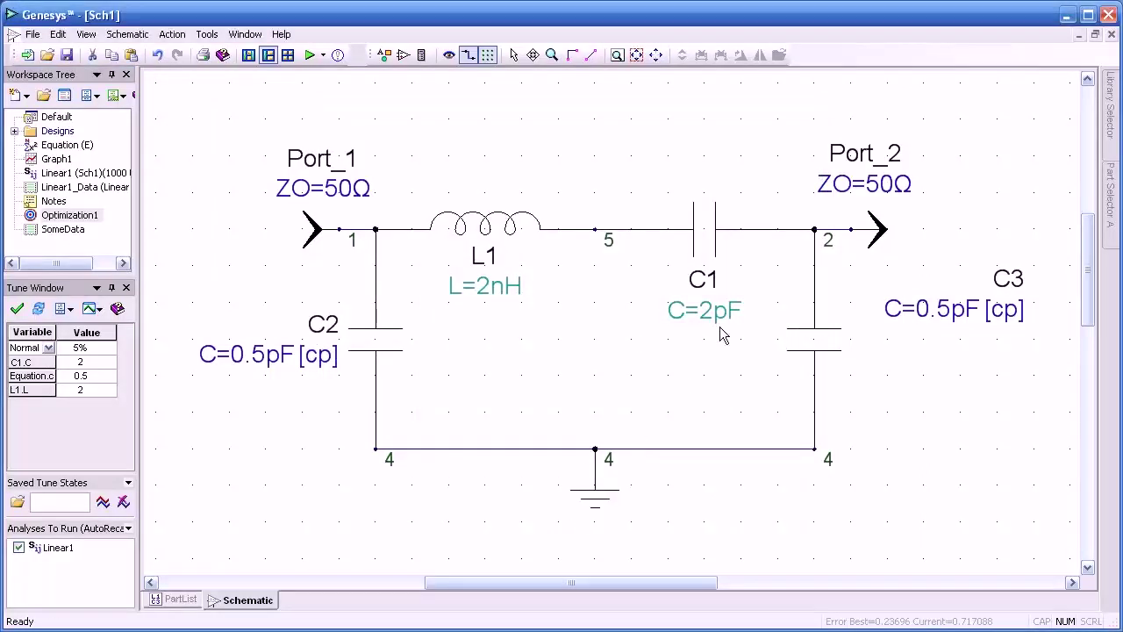
- Tile the Sch1 schematic beside the Linear1_S11 Smith chart and make the chart window active
click(1095, 35)
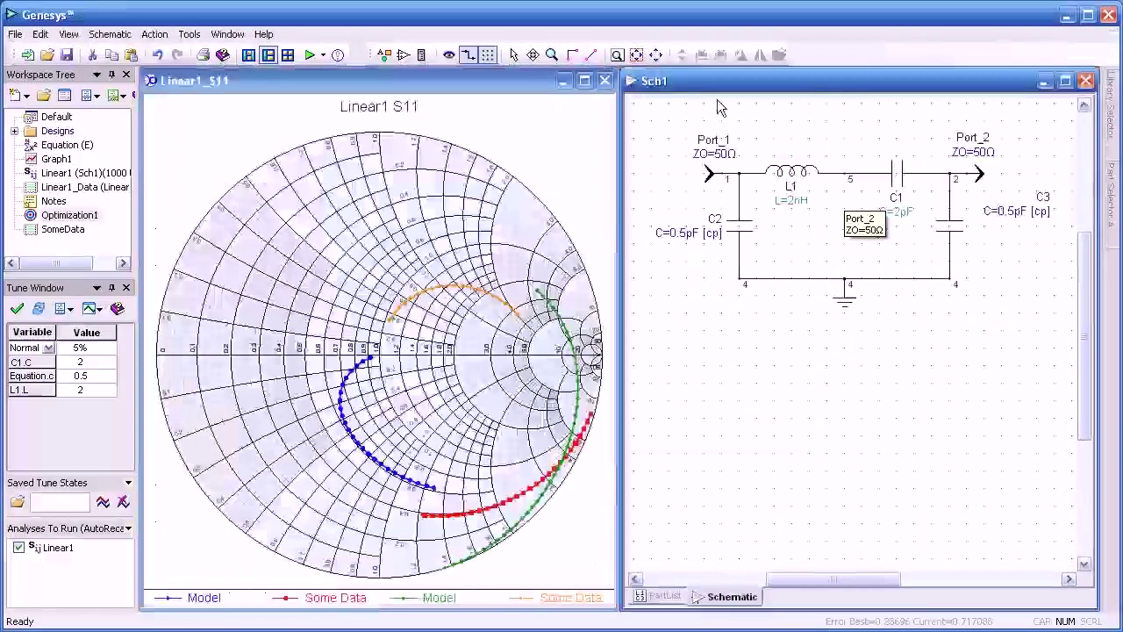
scroll(851, 372, up, 3)
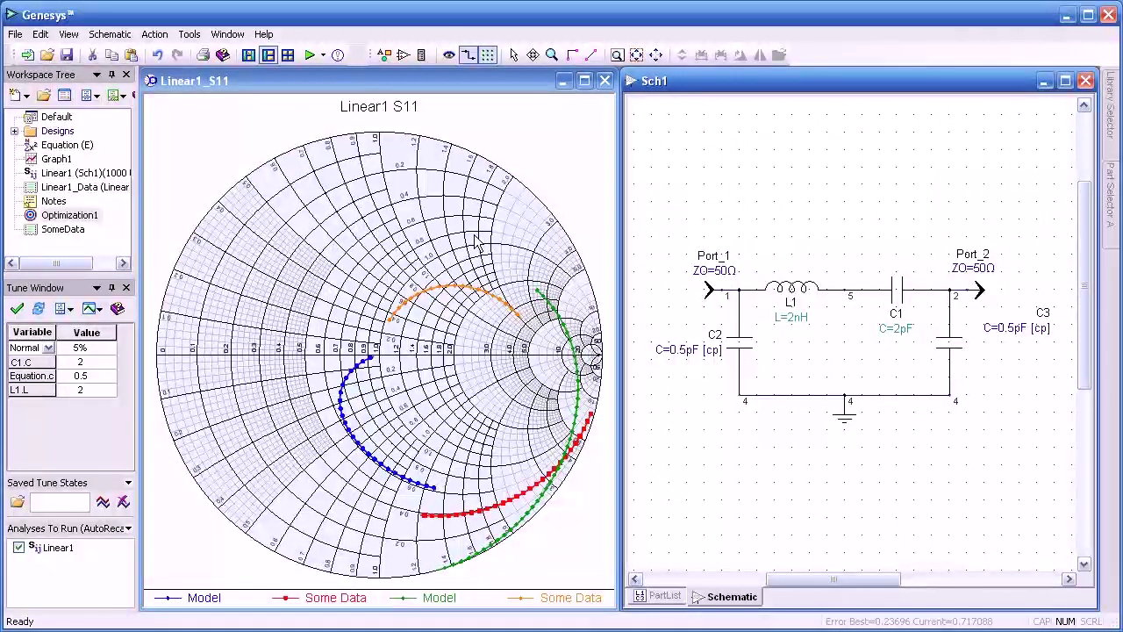
click(303, 597)
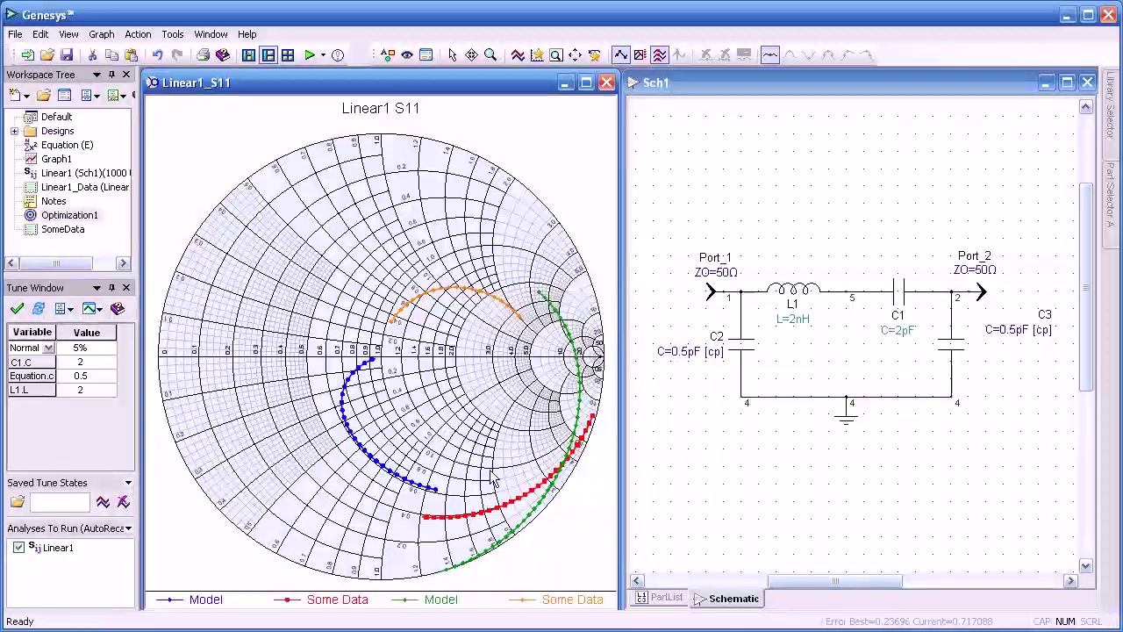
mouse_move(413, 302)
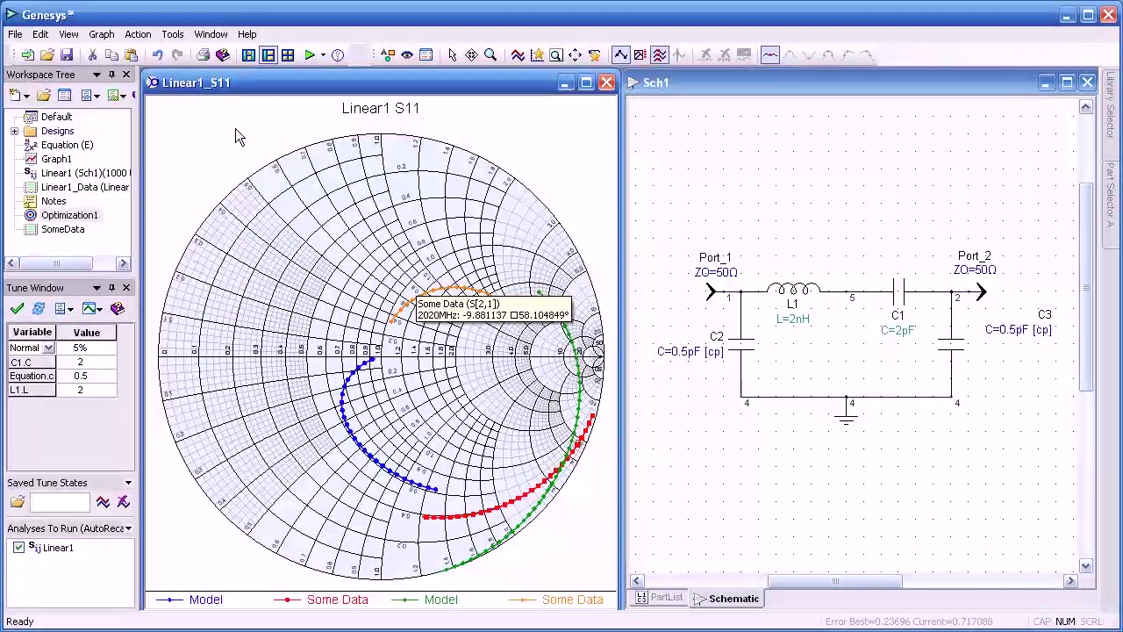
- Run Optimization1 until error settles at 0.237, fitting L1≈1.58 nH, C1≈0.26 pF, shunt caps≈0.19 pF
right_click(83, 220)
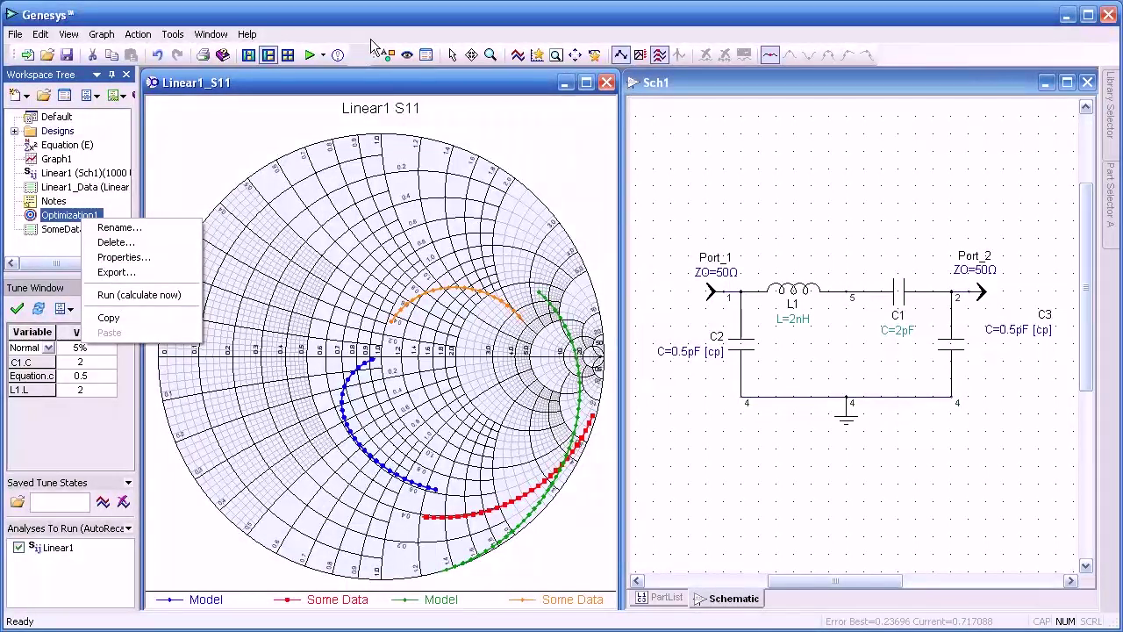
click(323, 55)
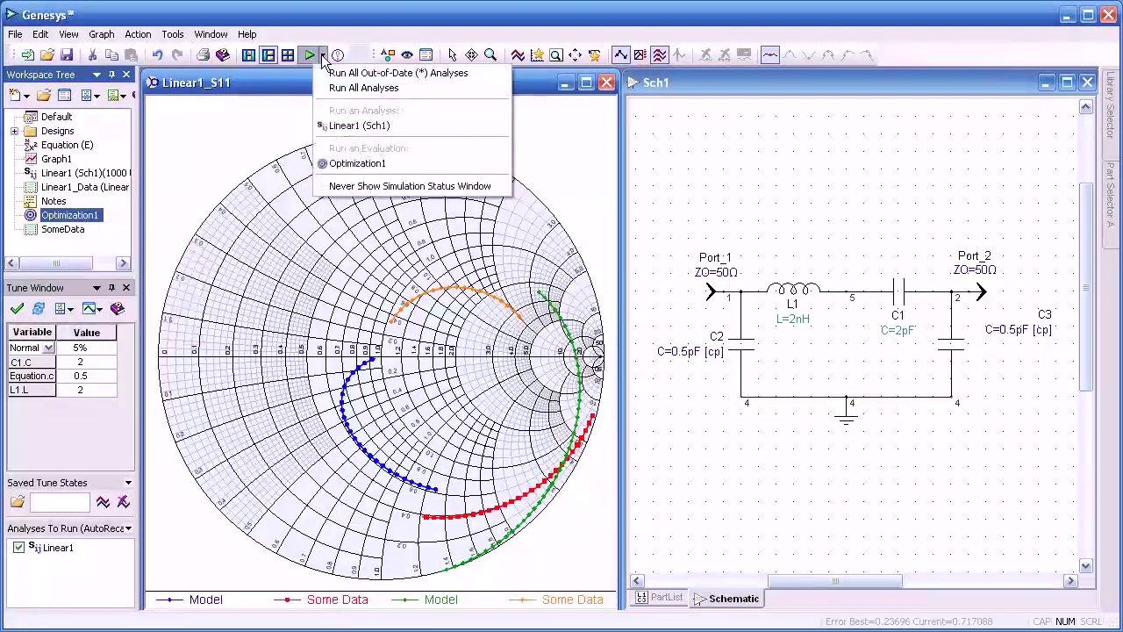
click(335, 164)
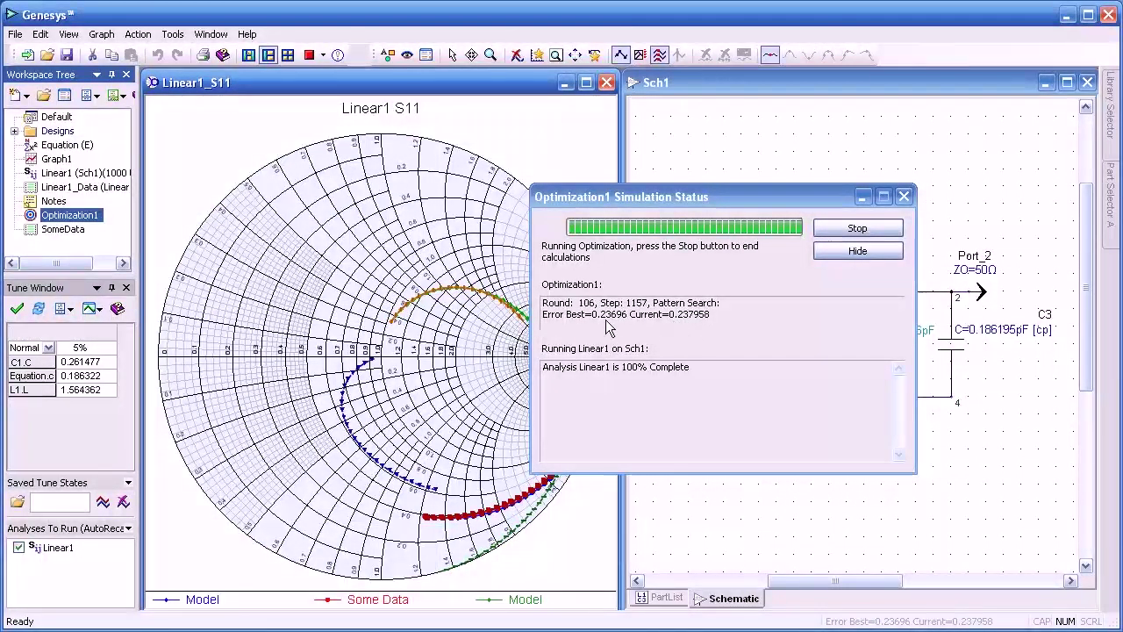
click(850, 228)
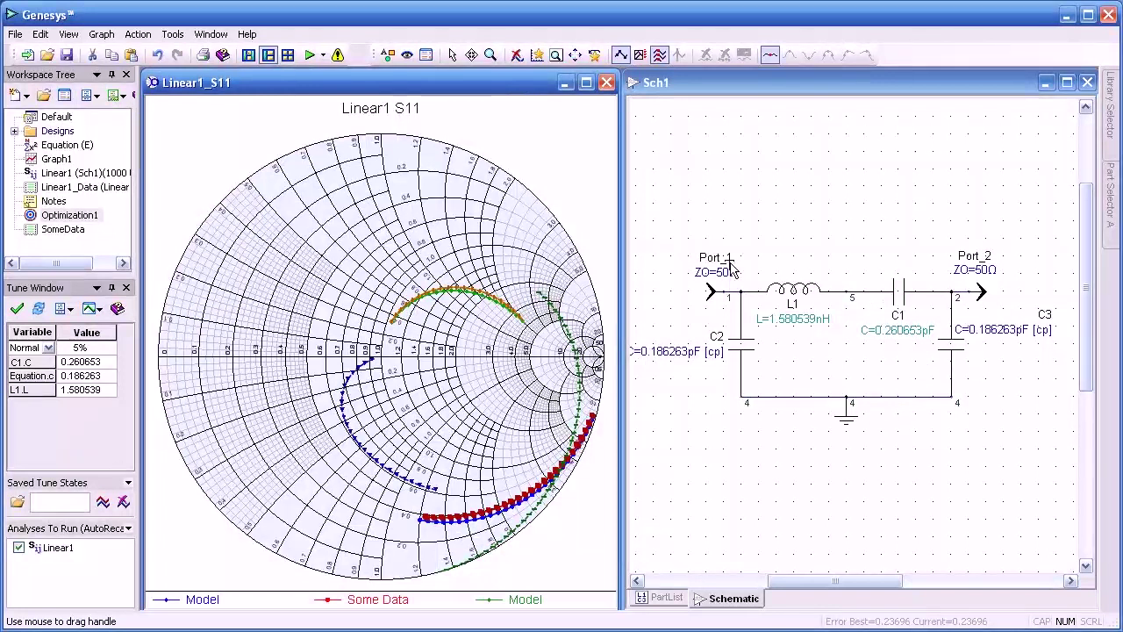
mouse_move(342, 404)
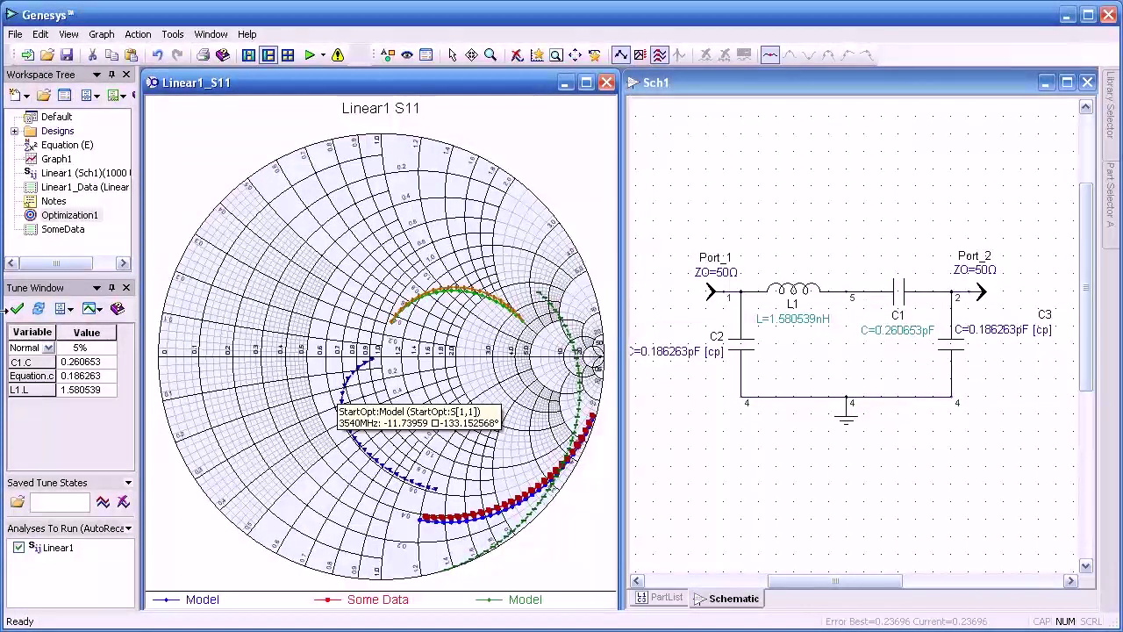
click(16, 309)
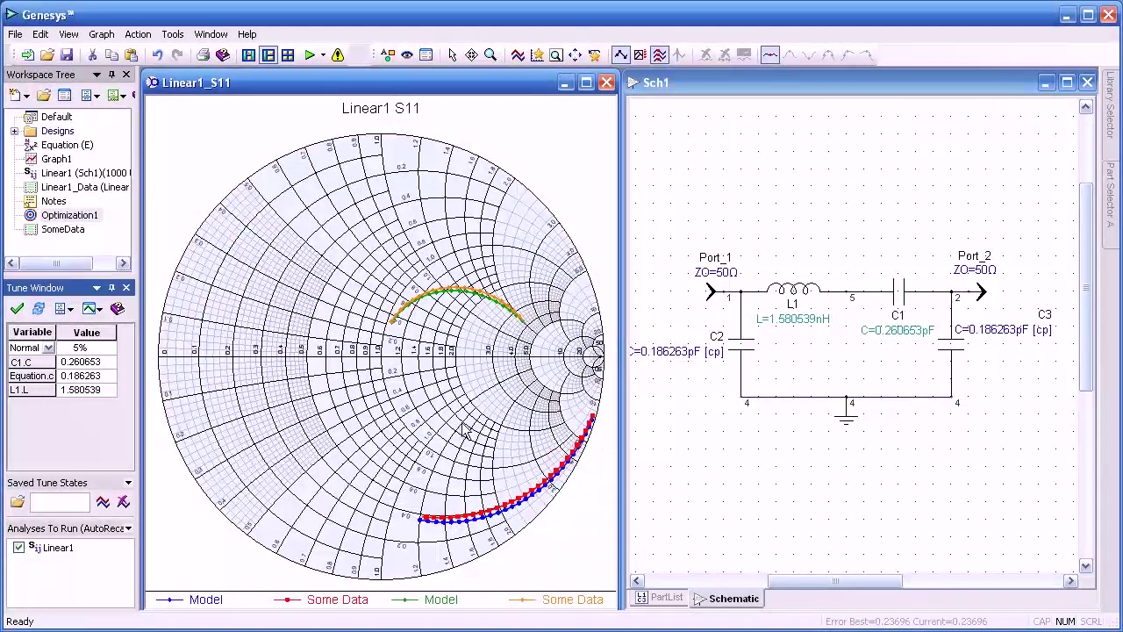
scroll(464, 429, up, 2)
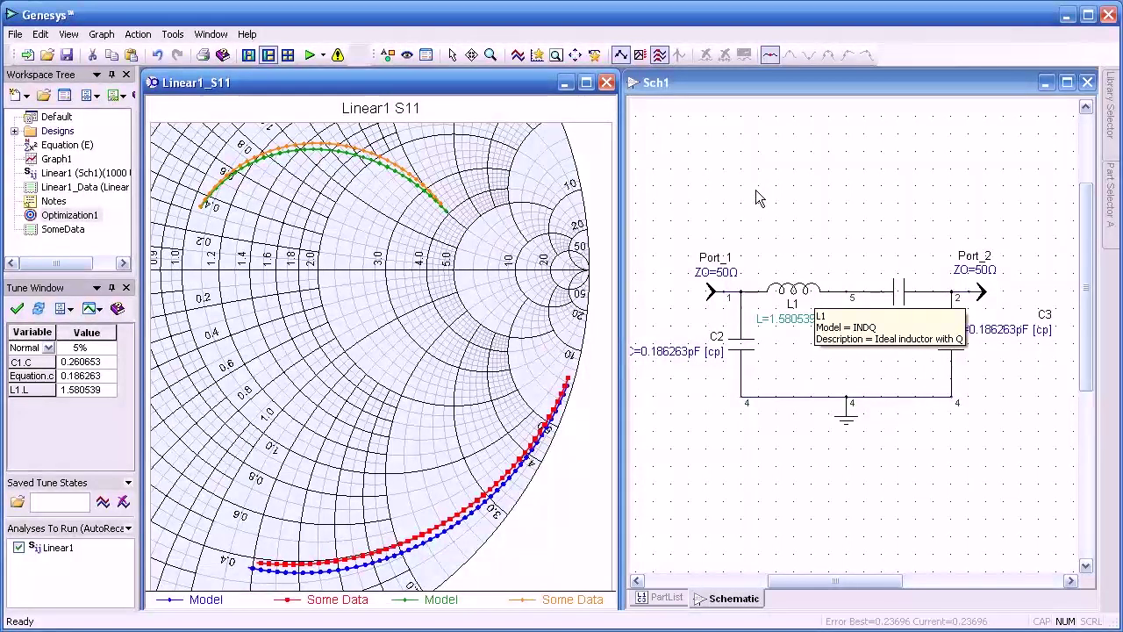
double_click(54, 160)
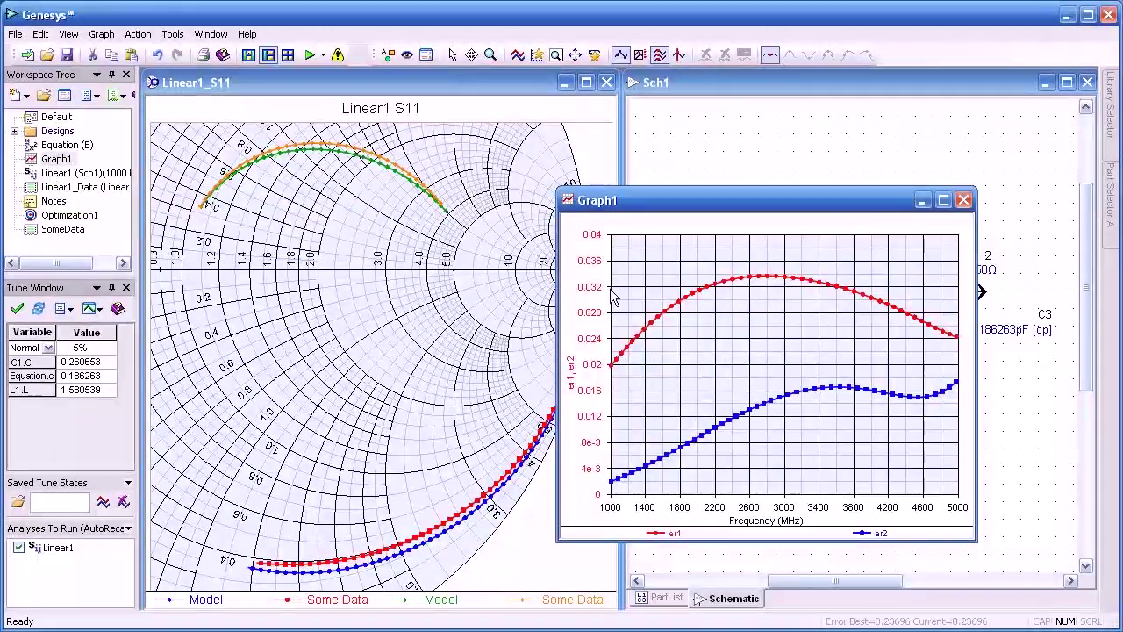
drag(802, 205, 644, 187)
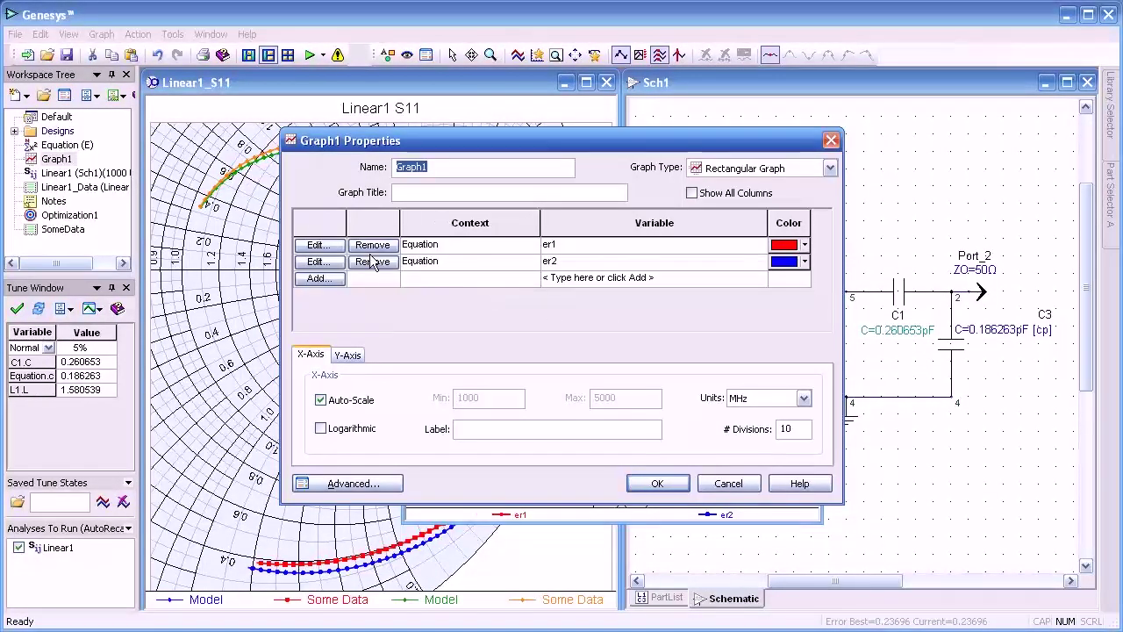
click(450, 244)
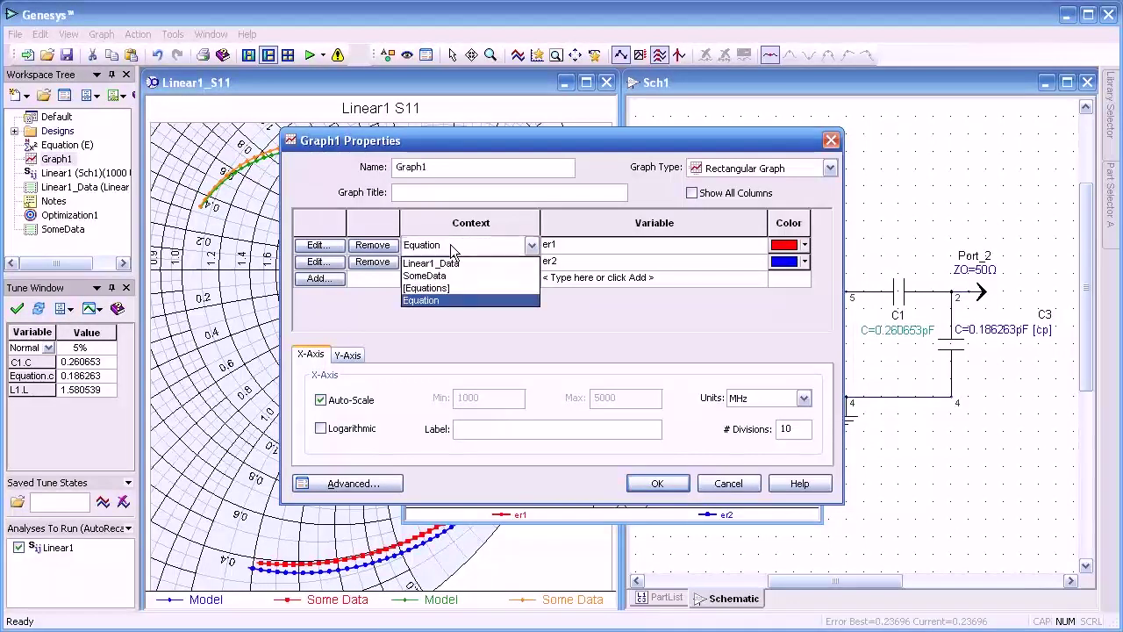
click(316, 244)
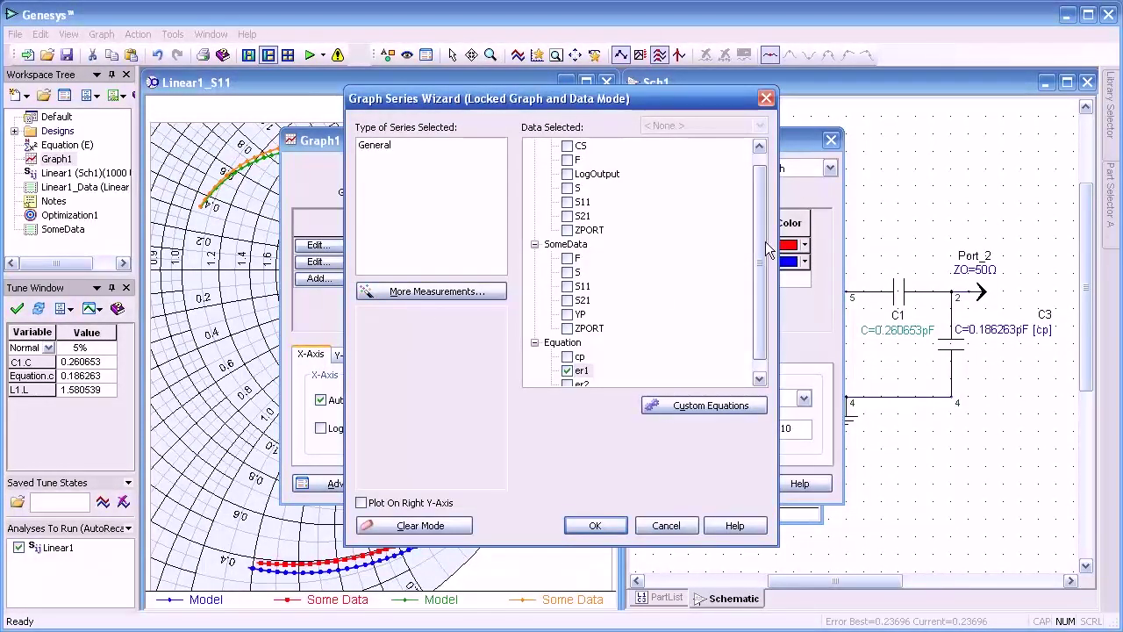
scroll(770, 263, down, 1)
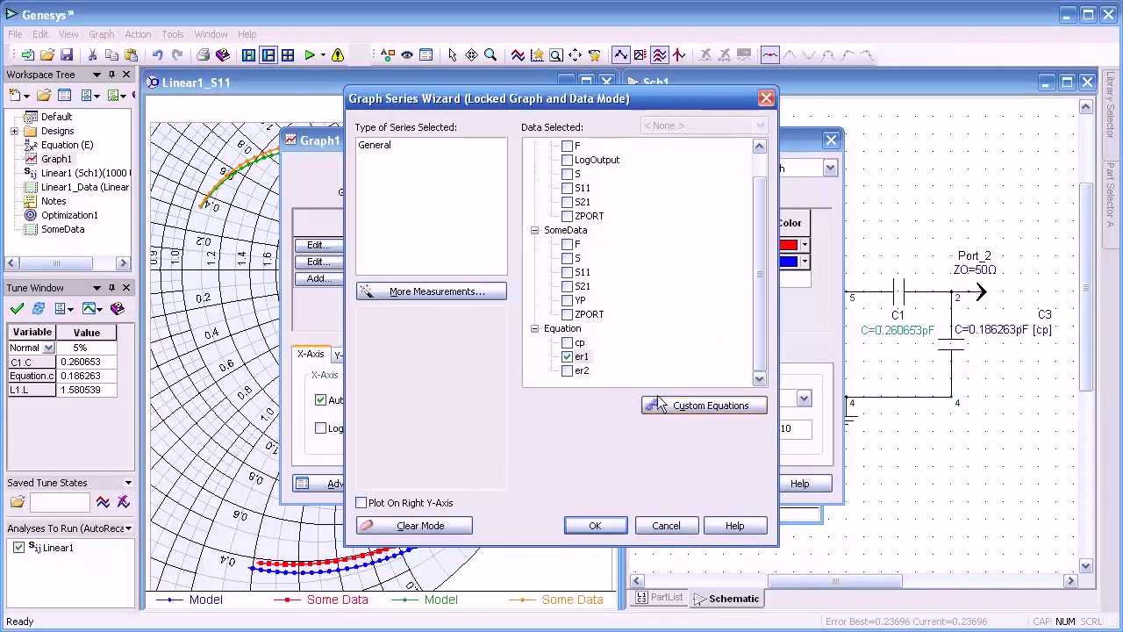
click(678, 526)
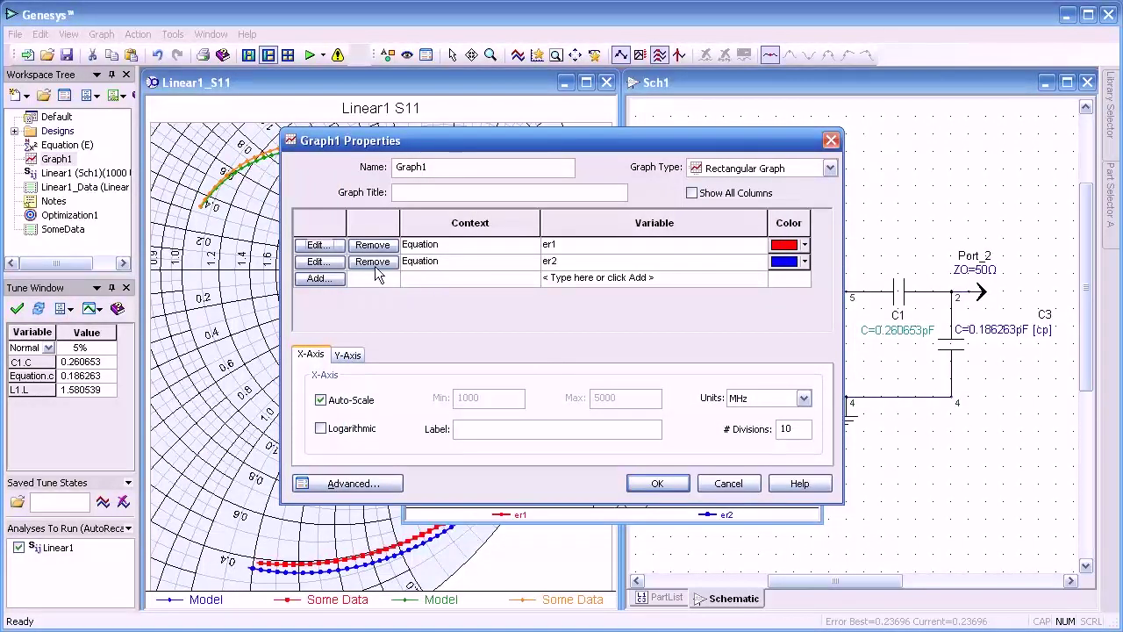
click(317, 261)
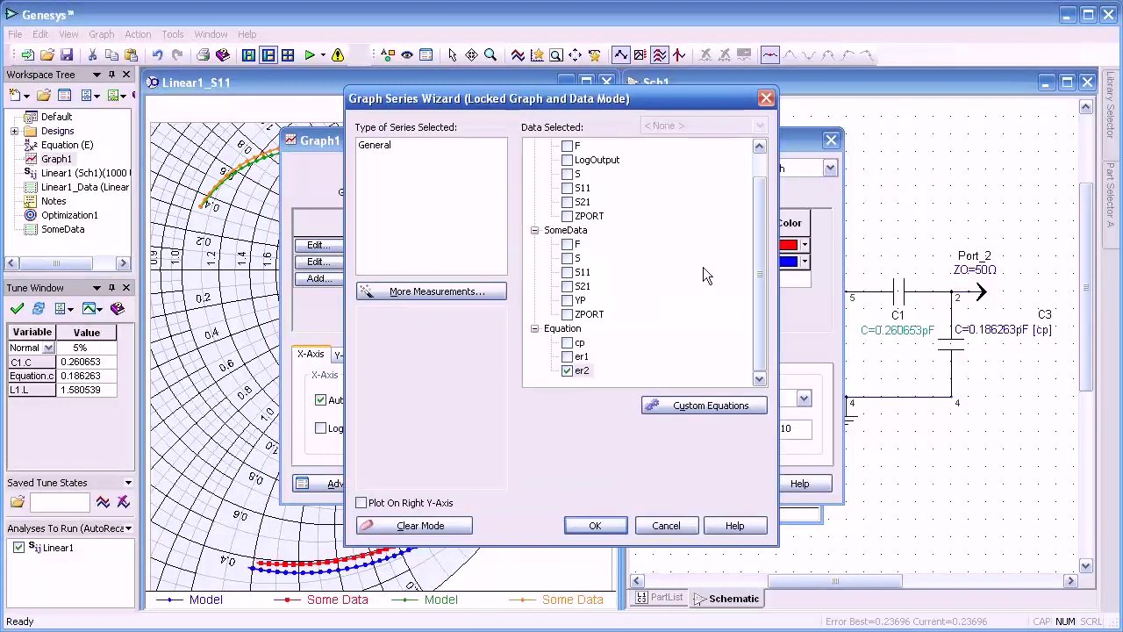
click(597, 527)
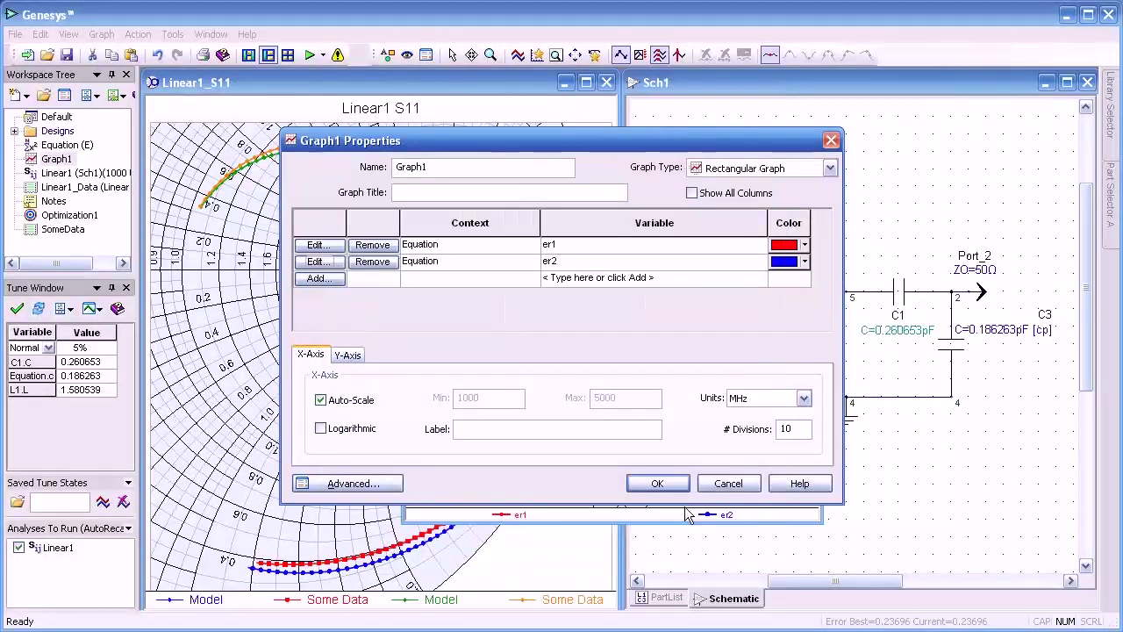
click(658, 484)
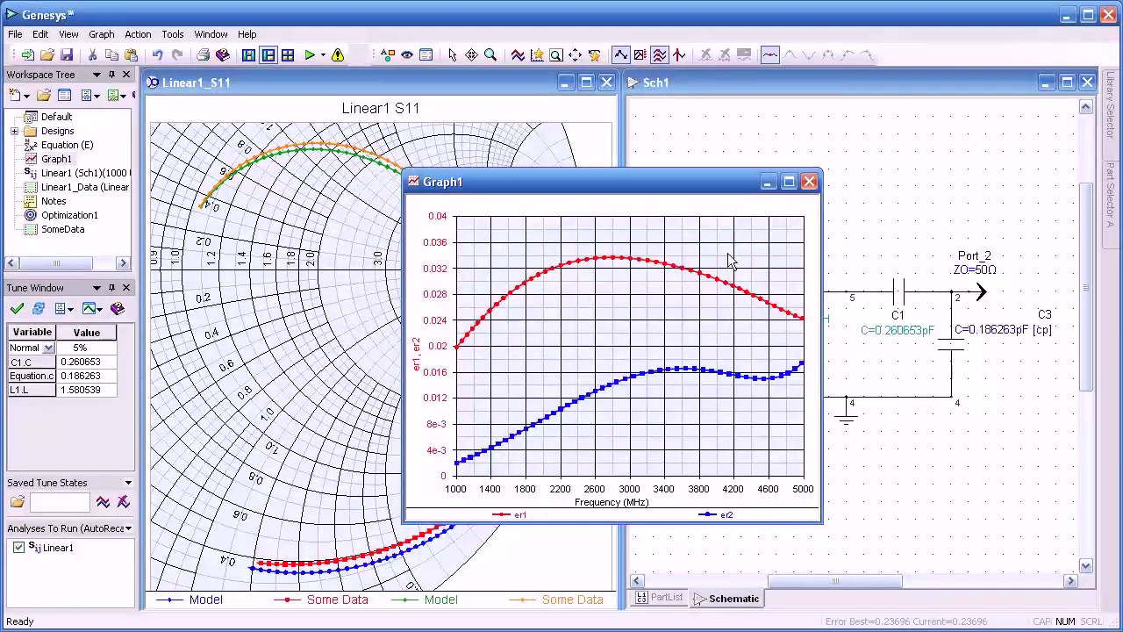
click(809, 182)
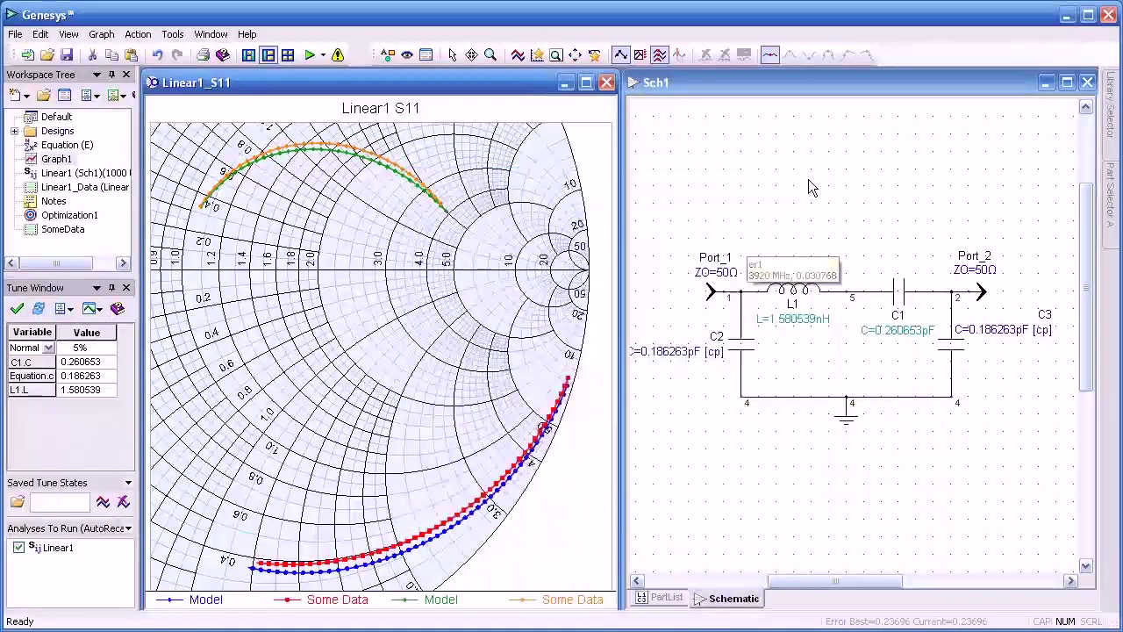